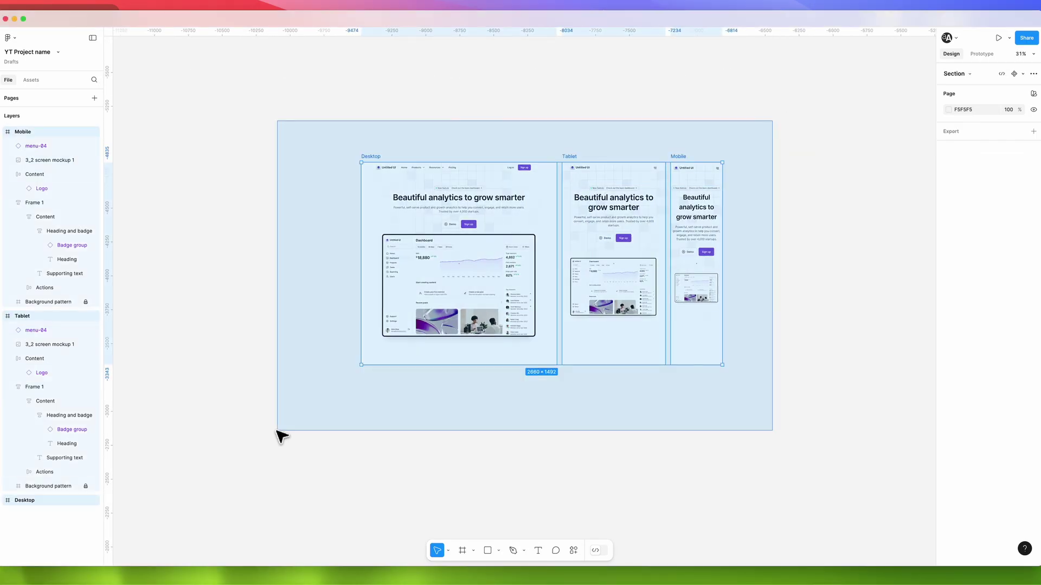
Resize the section holding the three frames, then zoom in and select the Desktop frame.
{"action": "left_click_drag", "start_coordinate": [724, 358], "coordinate": [721, 335]}
{"action": "scroll", "coordinate": [596, 325], "scroll_direction": "right", "scroll_amount": 5}
{"action": "scroll", "coordinate": [498, 320], "scroll_direction": "left", "scroll_amount": 4}
{"action": "scroll", "coordinate": [674, 304], "scroll_direction": "right", "scroll_amount": 1}
{"action": "mouse_move", "coordinate": [613, 315]}
{"action": "left_mouse_down"}
{"action": "mouse_move", "coordinate": [862, 326]}
{"action": "mouse_move", "coordinate": [567, 304]}
{"action": "mouse_move", "coordinate": [607, 304]}
{"action": "left_mouse_up"}
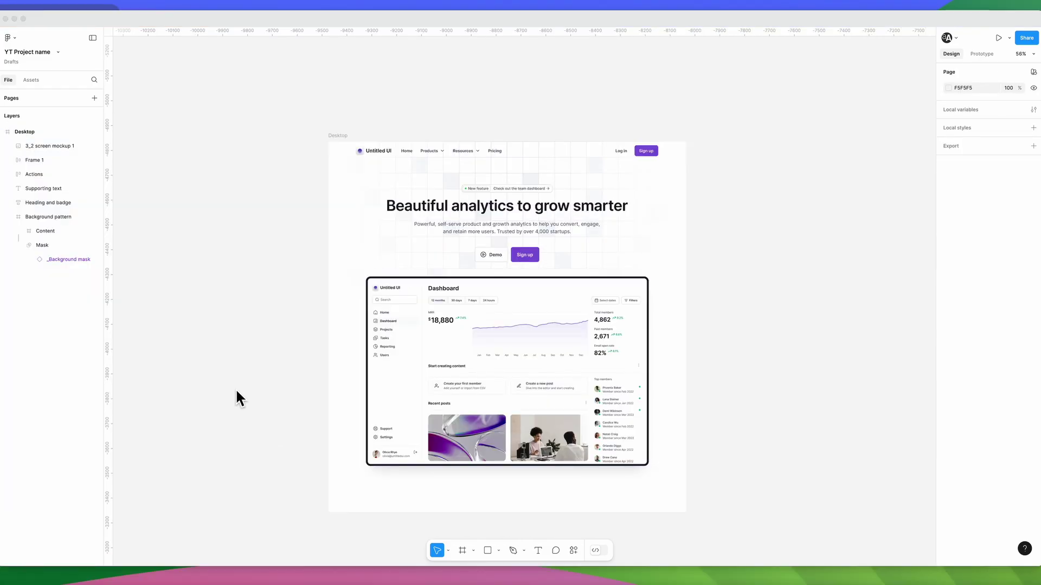
{"action": "scroll", "coordinate": [293, 260], "scroll_direction": "down", "scroll_amount": 1}
{"action": "left_click", "coordinate": [346, 118]}
{"action": "left_click", "coordinate": [348, 119]}
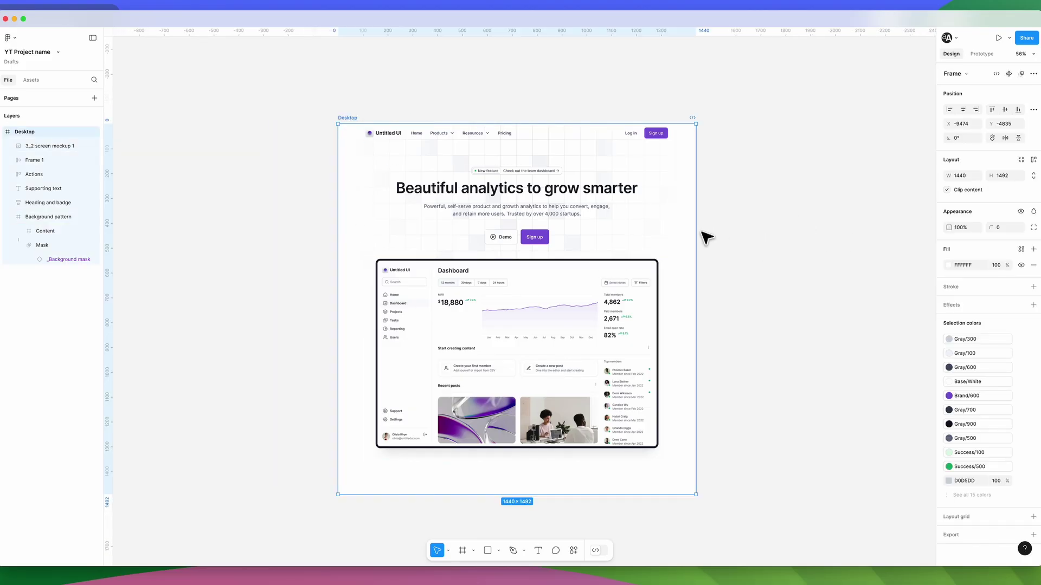
Test the Desktop frame by narrowing it to 1078 wide, then undo back to 1440.
{"action": "mouse_move", "coordinate": [698, 229]}
{"action": "left_mouse_down"}
{"action": "mouse_move", "coordinate": [409, 229]}
{"action": "mouse_move", "coordinate": [697, 230]}
{"action": "left_mouse_up"}
{"action": "left_click", "coordinate": [774, 272]}
{"action": "left_click", "coordinate": [344, 119]}
{"action": "left_click_drag", "start_coordinate": [694, 193], "coordinate": [600, 217]}
{"action": "key", "text": "ctrl+z"}
Widen the Desktop frame to 1518 and select the navigation bar Frame 1.
{"action": "left_click", "coordinate": [570, 133]}
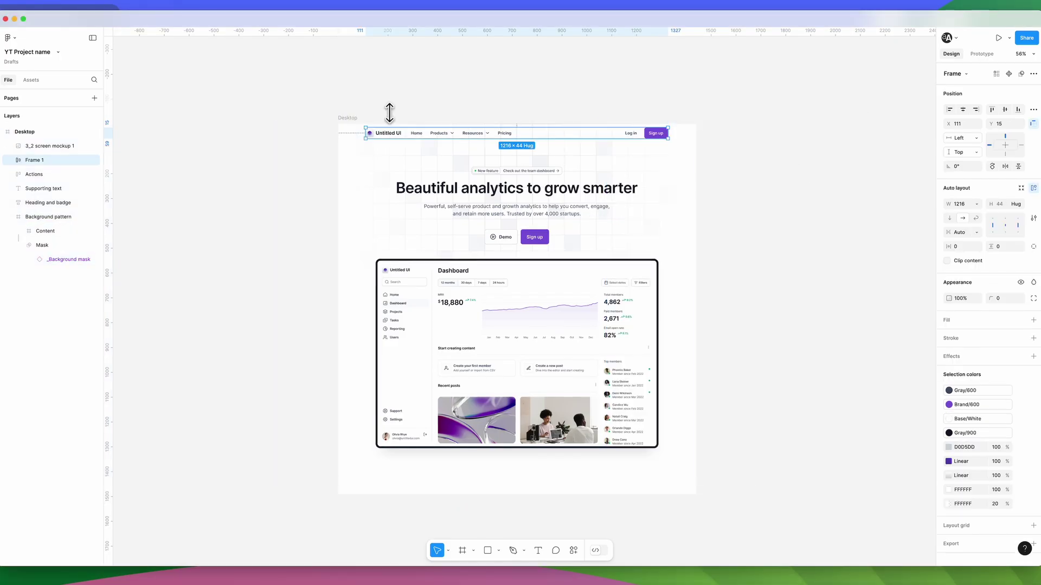
{"action": "left_click", "coordinate": [346, 117]}
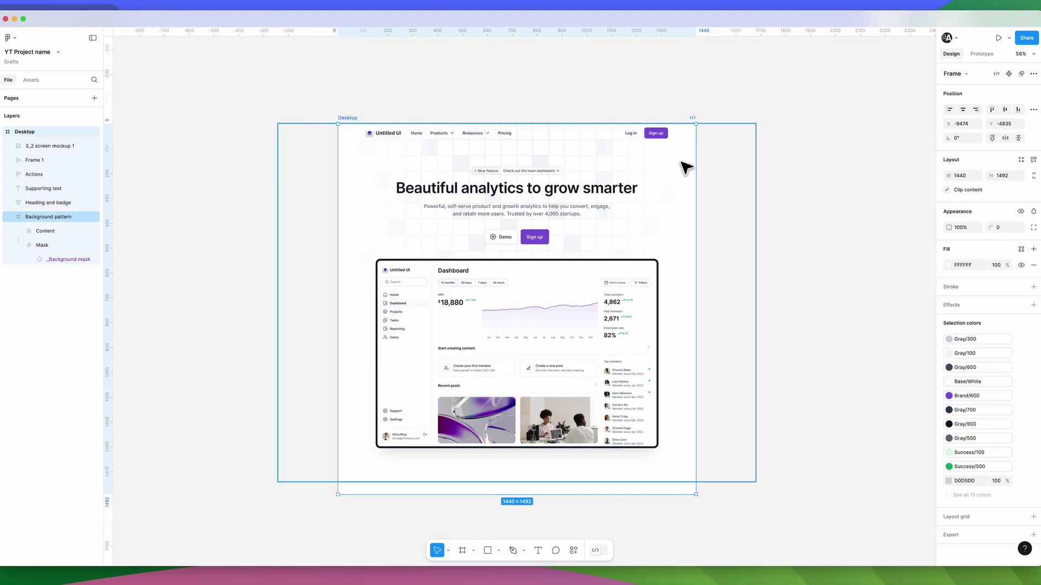
{"action": "left_click_drag", "start_coordinate": [699, 166], "coordinate": [715, 189]}
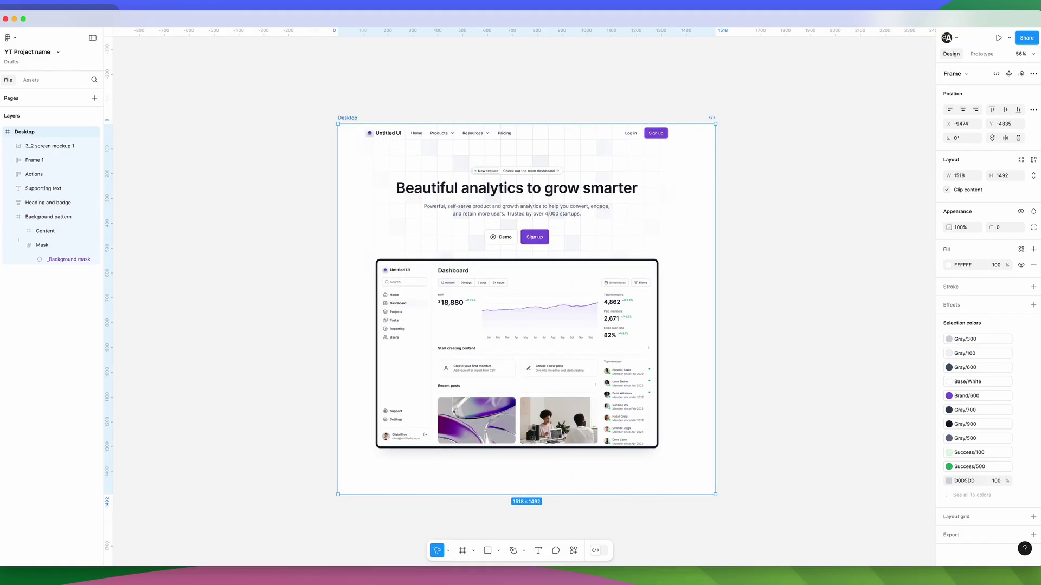
{"action": "left_click", "coordinate": [434, 137]}
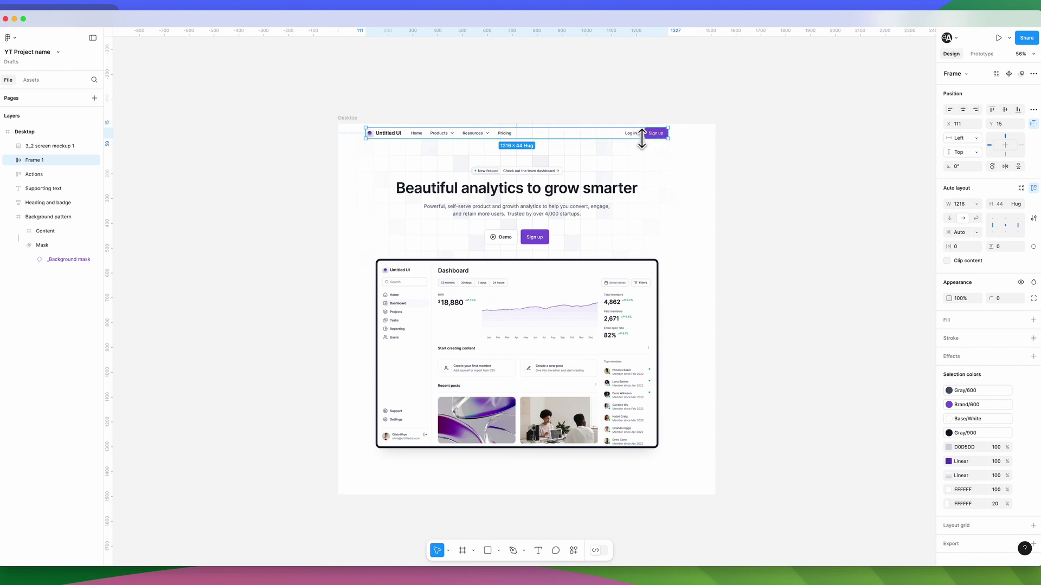
Ungroup the navigation bar Frame 1 and select the nav links Content frame.
{"action": "right_click", "coordinate": [41, 160]}
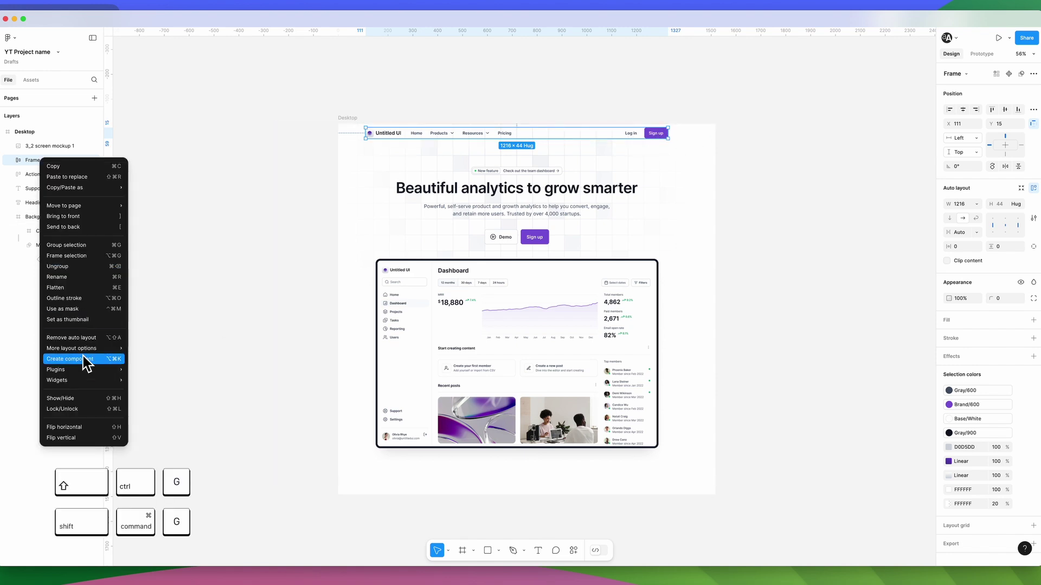
{"action": "left_click", "coordinate": [82, 266]}
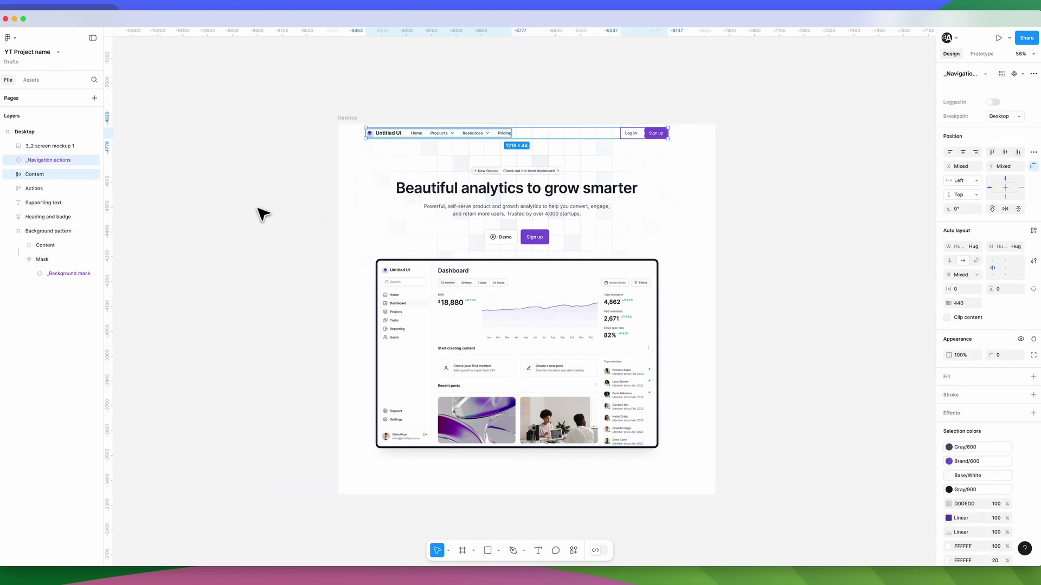
{"action": "left_click", "coordinate": [425, 135]}
{"action": "left_click", "coordinate": [288, 166]}
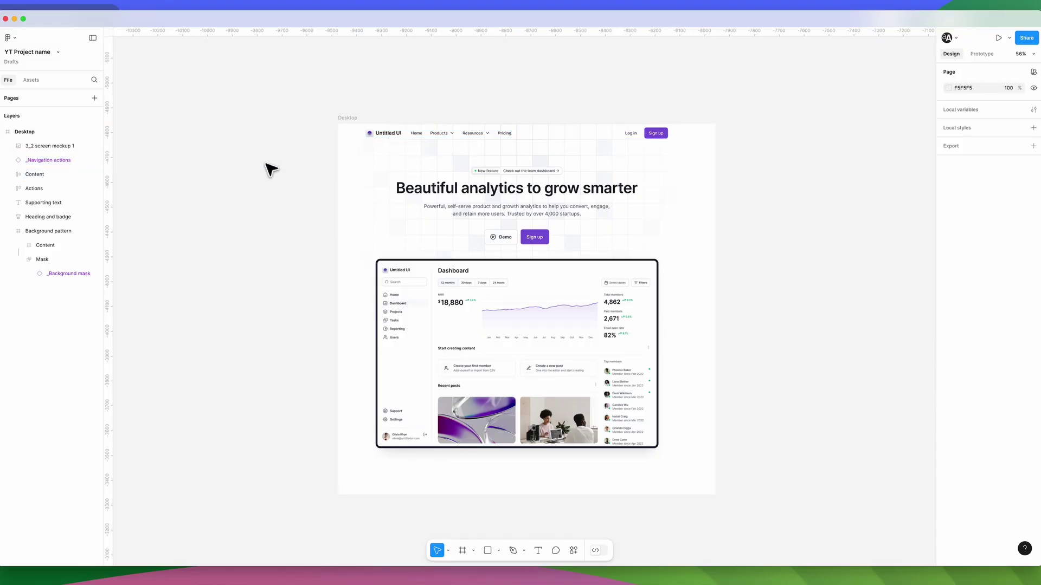
{"action": "left_click", "coordinate": [429, 138]}
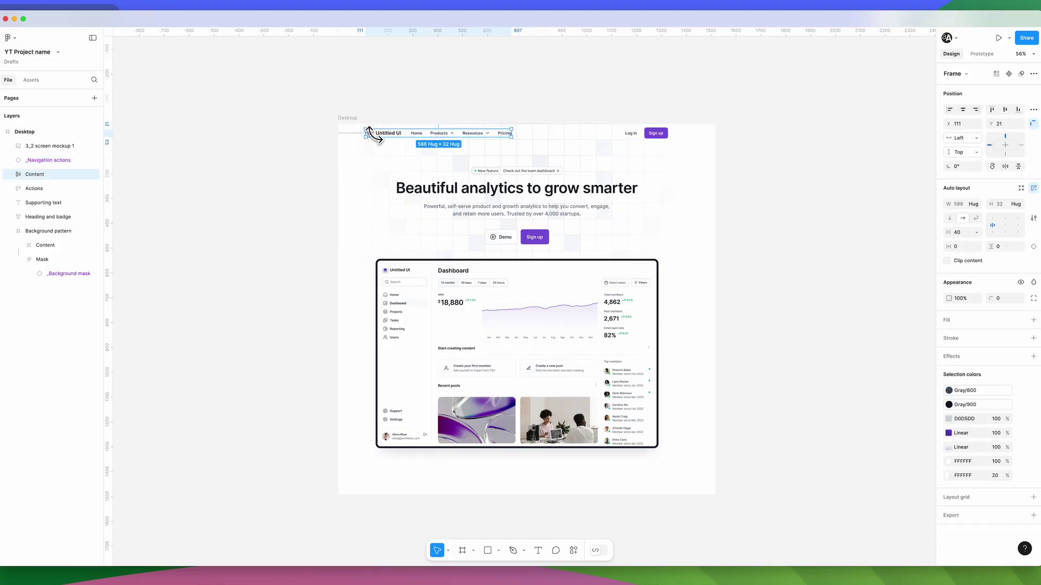
{"action": "key", "text": "Escape"}
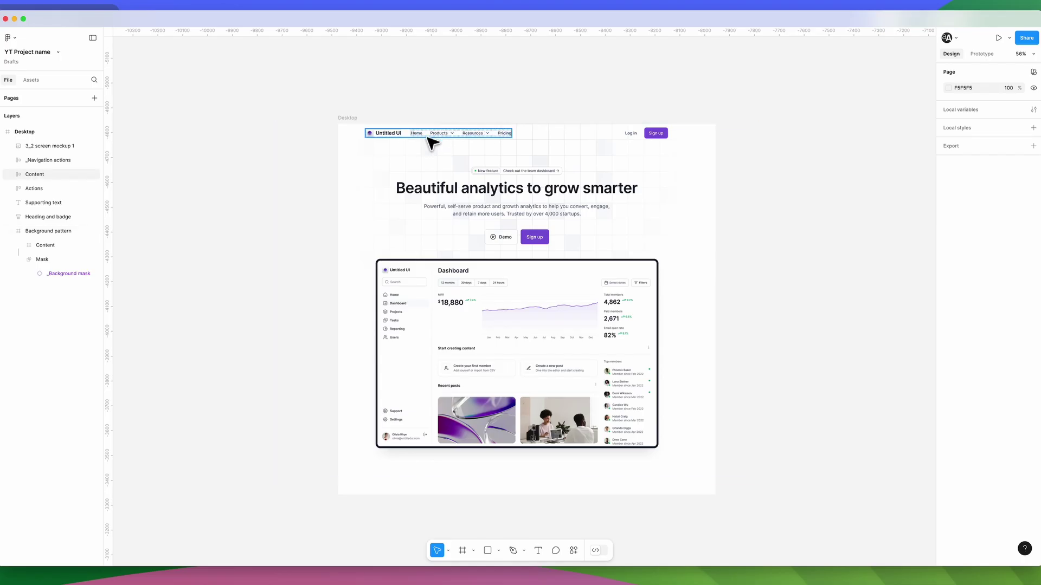
{"action": "left_click", "coordinate": [502, 139]}
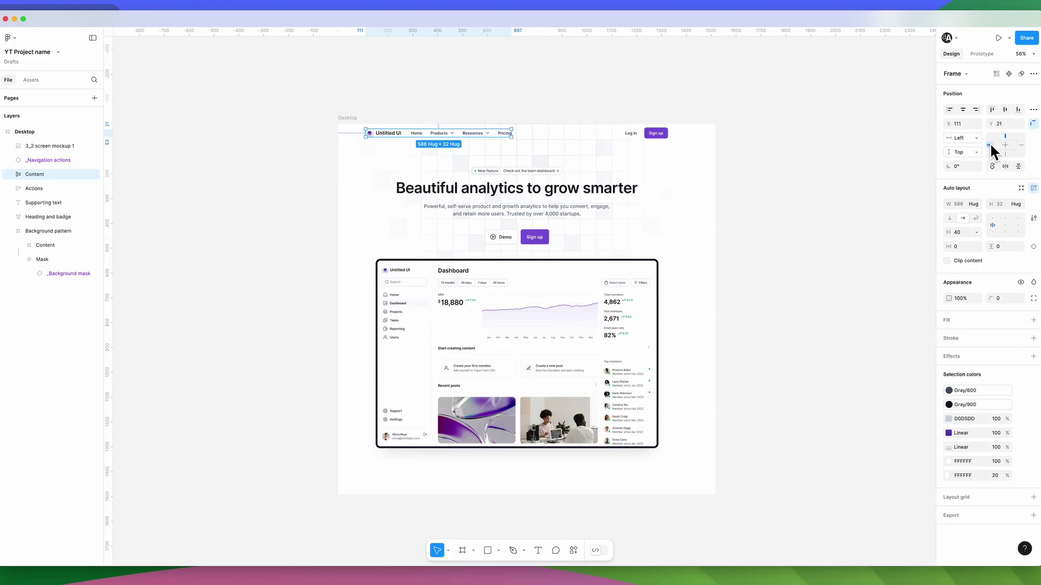
Shrink the Desktop frame to 743 to check the Log in/Sign up actions, then undo resizing.
{"action": "left_click", "coordinate": [347, 119]}
{"action": "left_click_drag", "start_coordinate": [684, 188], "coordinate": [548, 193]}
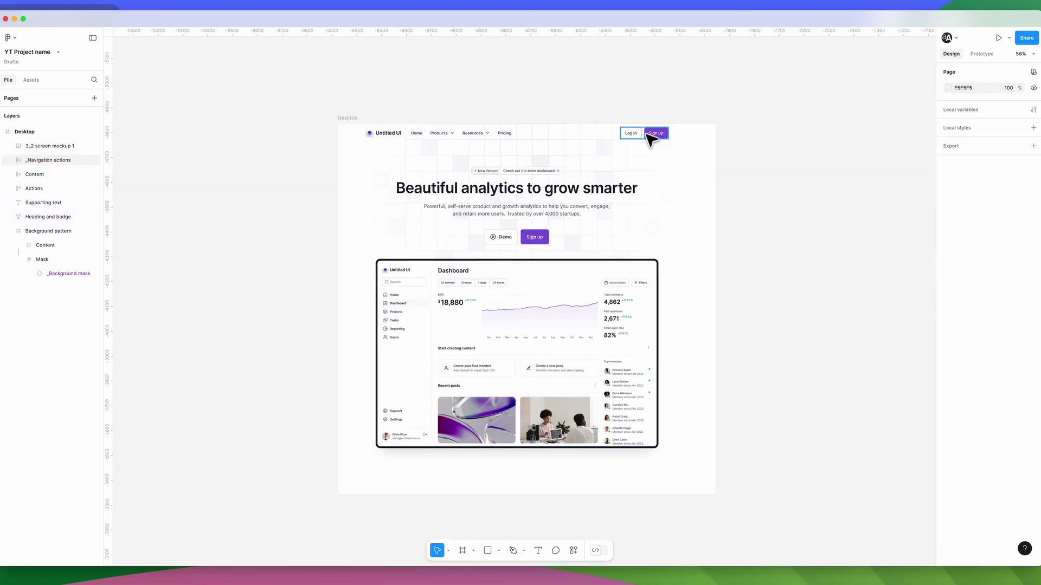
{"action": "left_click", "coordinate": [650, 139]}
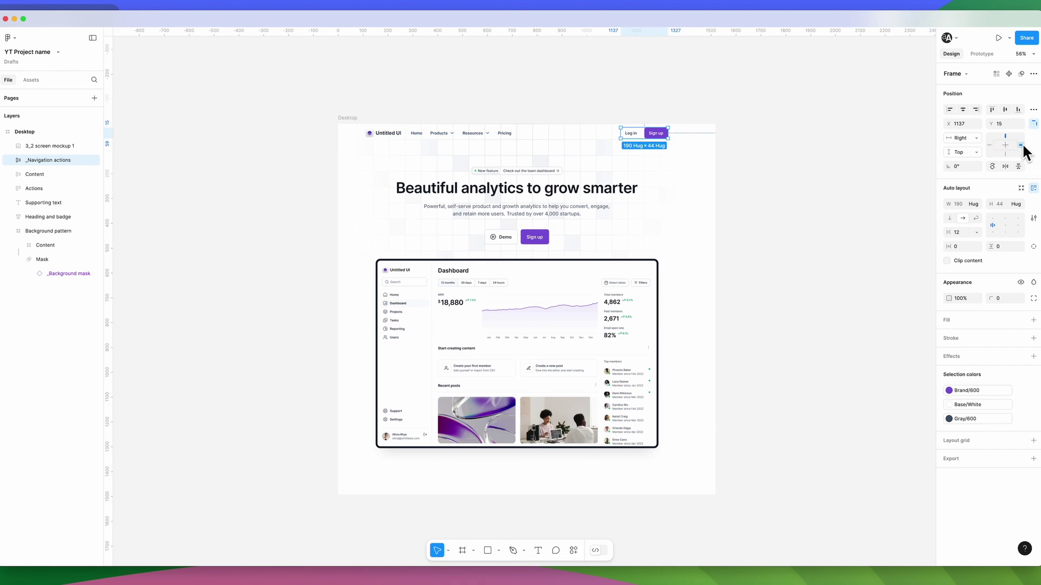
{"action": "left_click", "coordinate": [748, 187]}
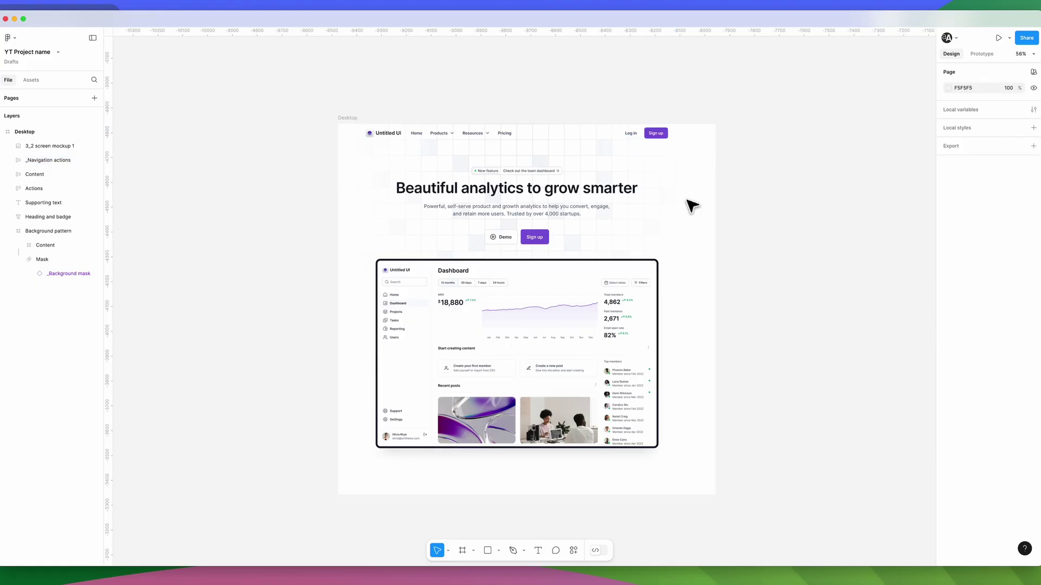
{"action": "left_click", "coordinate": [348, 118]}
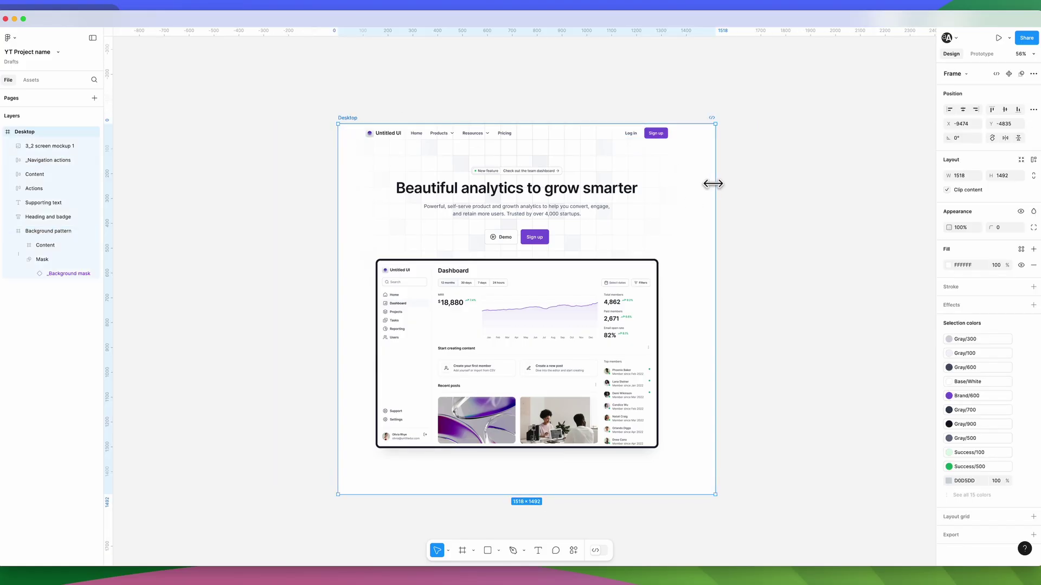
{"action": "left_click_drag", "start_coordinate": [716, 184], "coordinate": [628, 188]}
{"action": "key", "text": "ctrl+z"}
{"action": "key", "text": "Escape"}
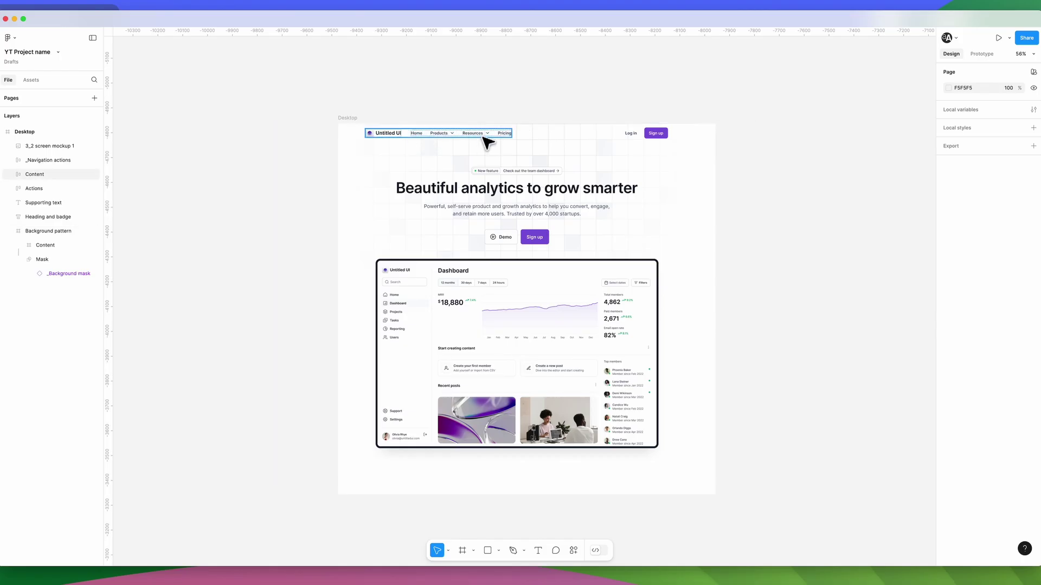
Check the nav links Content frame's horizontal constraint and keep it at Left.
{"action": "left_click", "coordinate": [499, 133]}
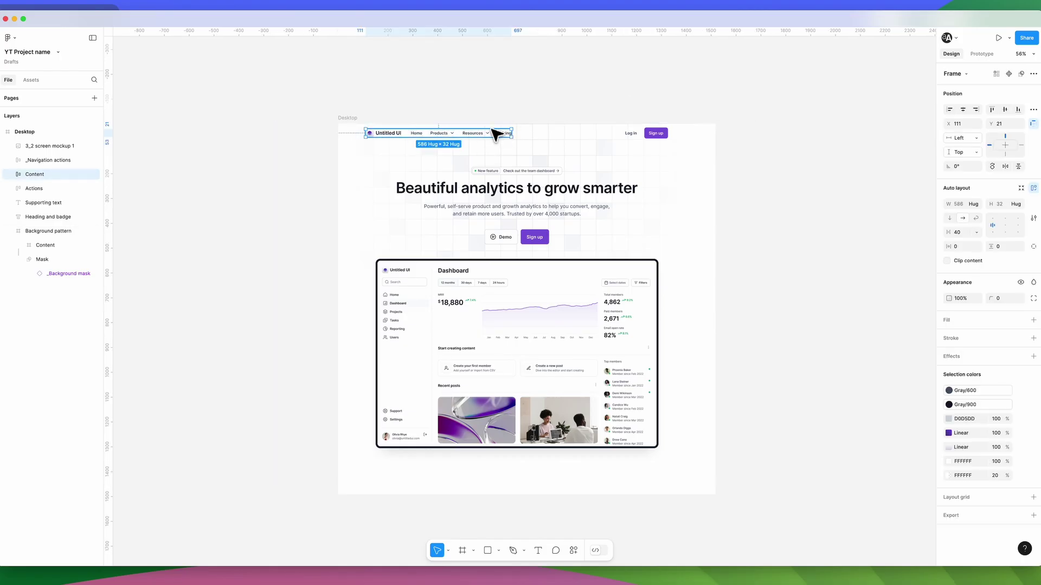
{"action": "left_click", "coordinate": [971, 139]}
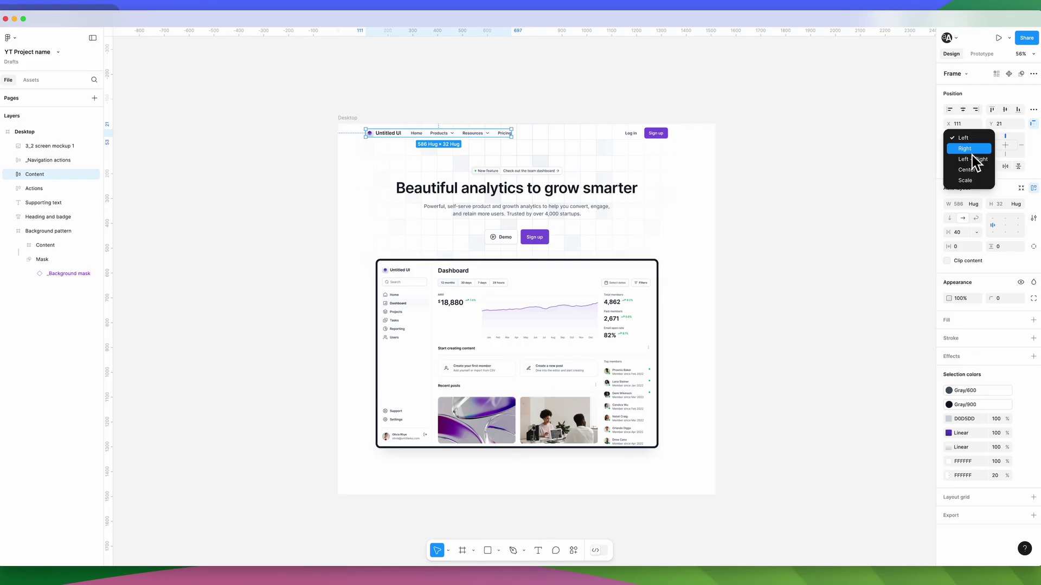
{"action": "left_click", "coordinate": [672, 107]}
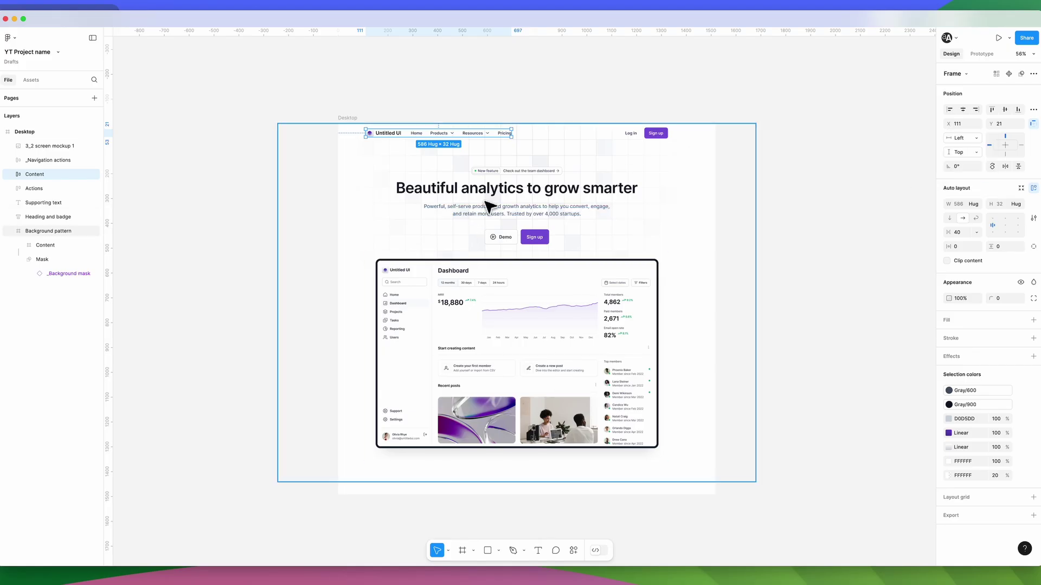
{"action": "left_click", "coordinate": [184, 194]}
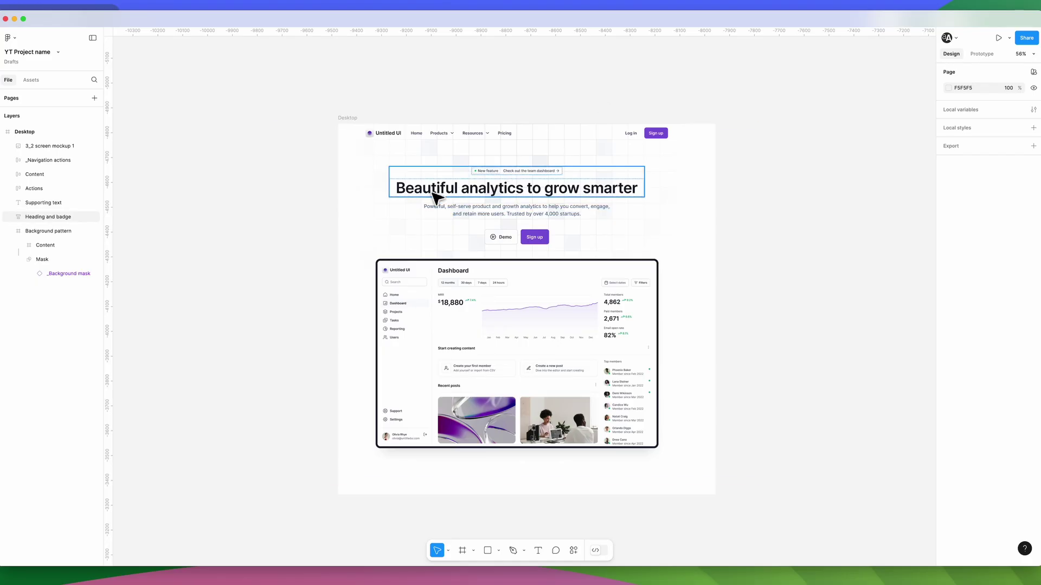
Test the Desktop frame by narrowing it to 1167, then undo back to 1440.
{"action": "scroll", "coordinate": [489, 190], "scroll_direction": "left", "scroll_amount": 2}
{"action": "left_click", "coordinate": [391, 110]}
{"action": "left_click", "coordinate": [269, 107]}
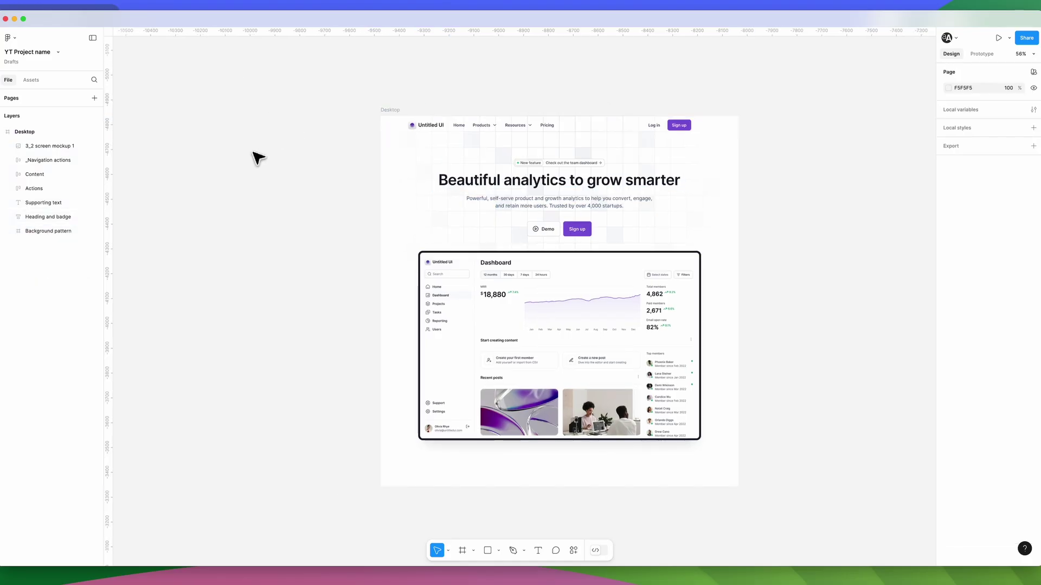
{"action": "left_click", "coordinate": [390, 109]}
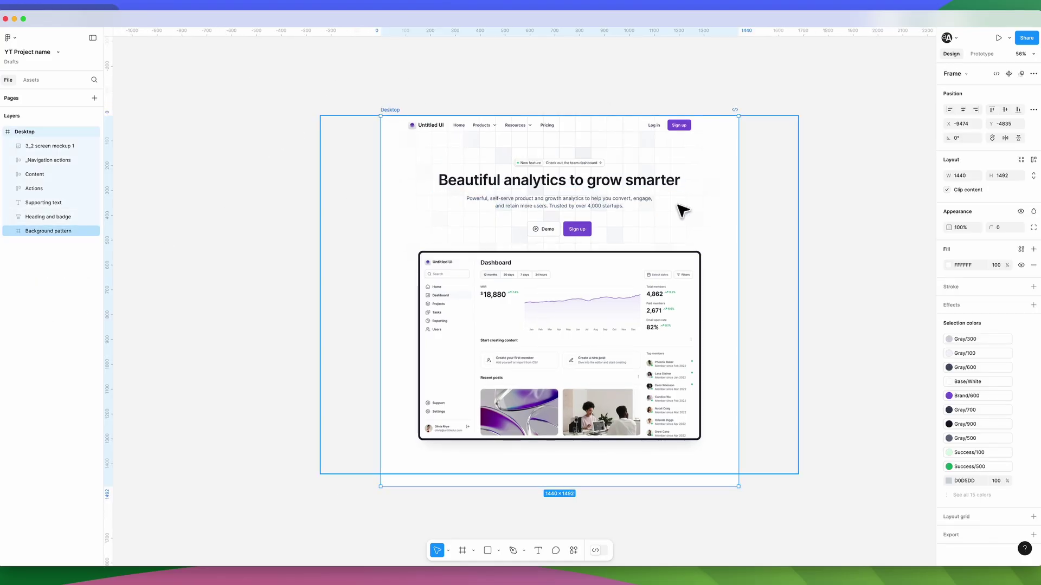
{"action": "left_click_drag", "start_coordinate": [738, 206], "coordinate": [671, 209]}
{"action": "key", "text": "super+z"}
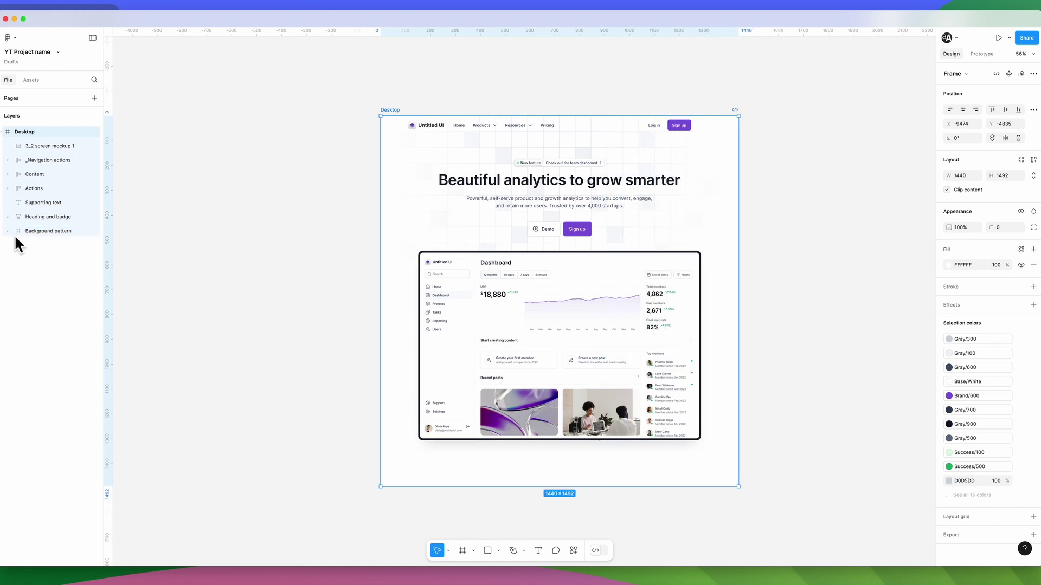
{"action": "left_click", "coordinate": [174, 214]}
Change the Background pattern's horizontal constraint and test it at 1295 wide.
{"action": "left_click", "coordinate": [39, 233]}
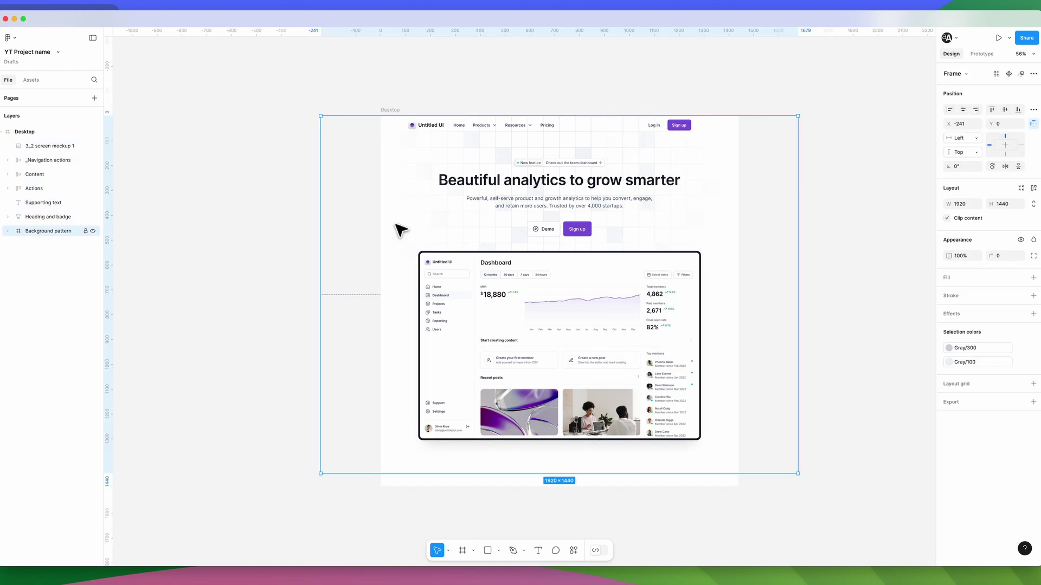
{"action": "left_click", "coordinate": [965, 140]}
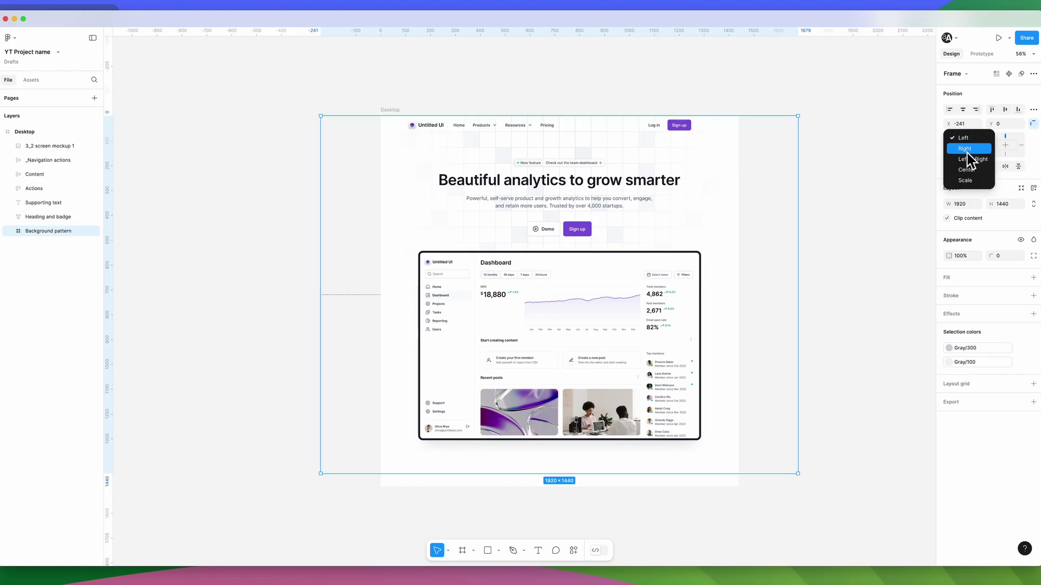
{"action": "left_click", "coordinate": [982, 163]}
{"action": "left_click_drag", "start_coordinate": [738, 216], "coordinate": [676, 213]}
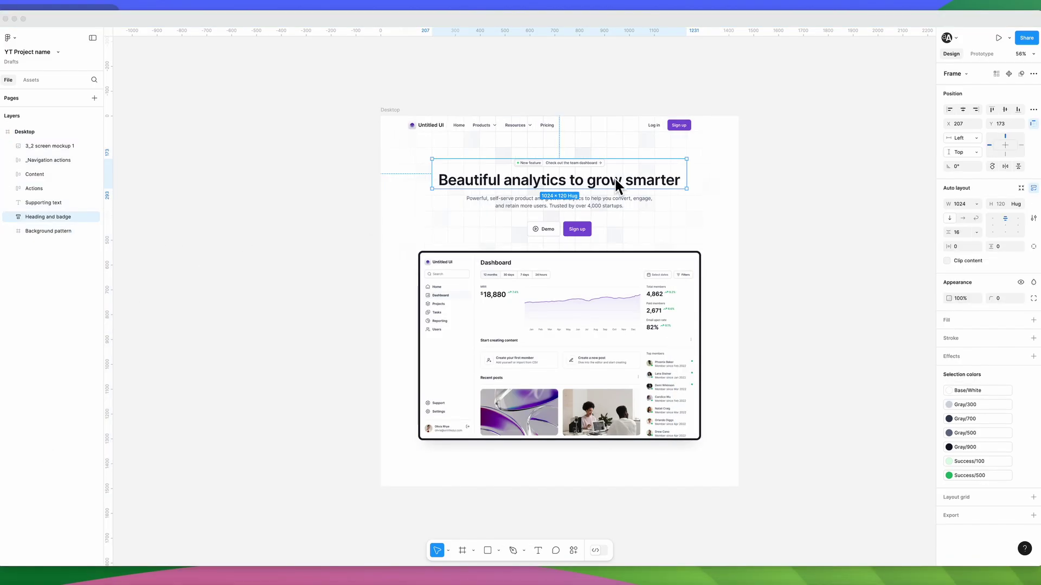
Group the heading, supporting text and Demo/Sign up buttons together.
{"action": "left_click", "coordinate": [569, 211], "text": "shift"}
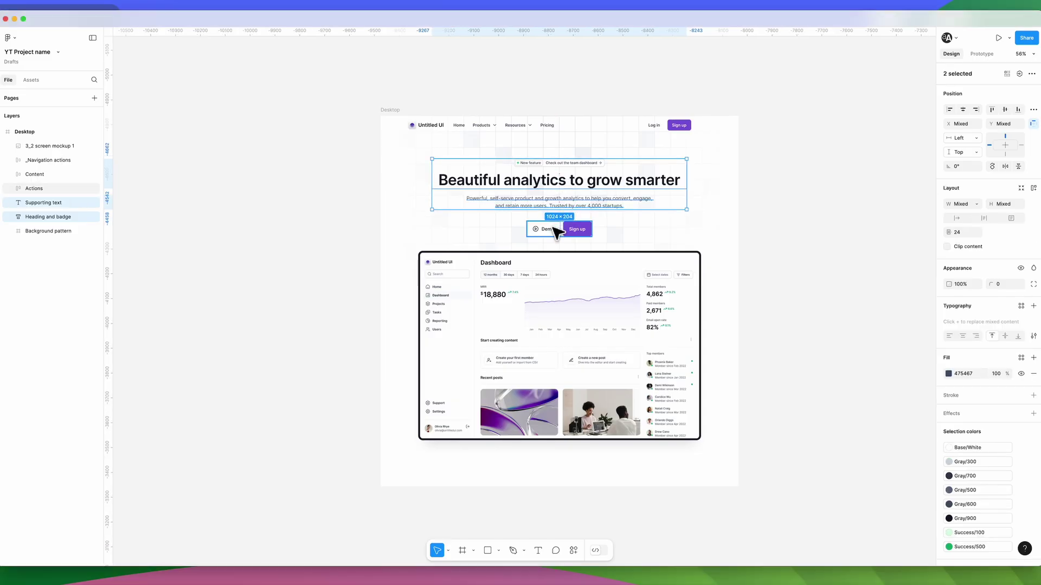
{"action": "scroll", "coordinate": [526, 205], "scroll_direction": "up", "scroll_amount": 1}
{"action": "left_click", "coordinate": [529, 231], "text": "shift"}
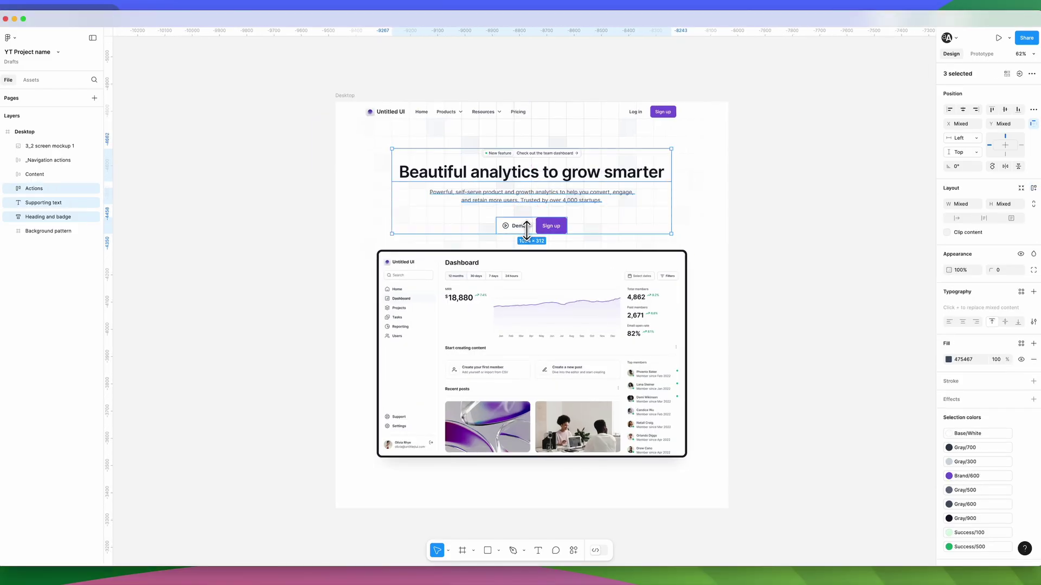
{"action": "right_click", "coordinate": [517, 202]}
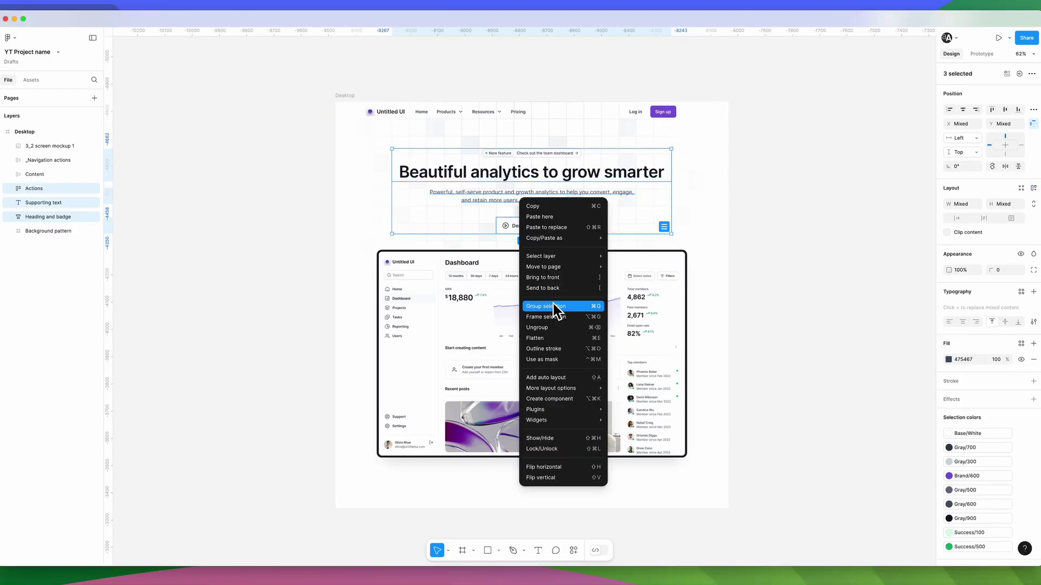
{"action": "left_click", "coordinate": [553, 304]}
Set the group's horizontal constraint to Center and test by resizing the Desktop frame.
{"action": "left_click", "coordinate": [962, 137]}
{"action": "left_click", "coordinate": [966, 171]}
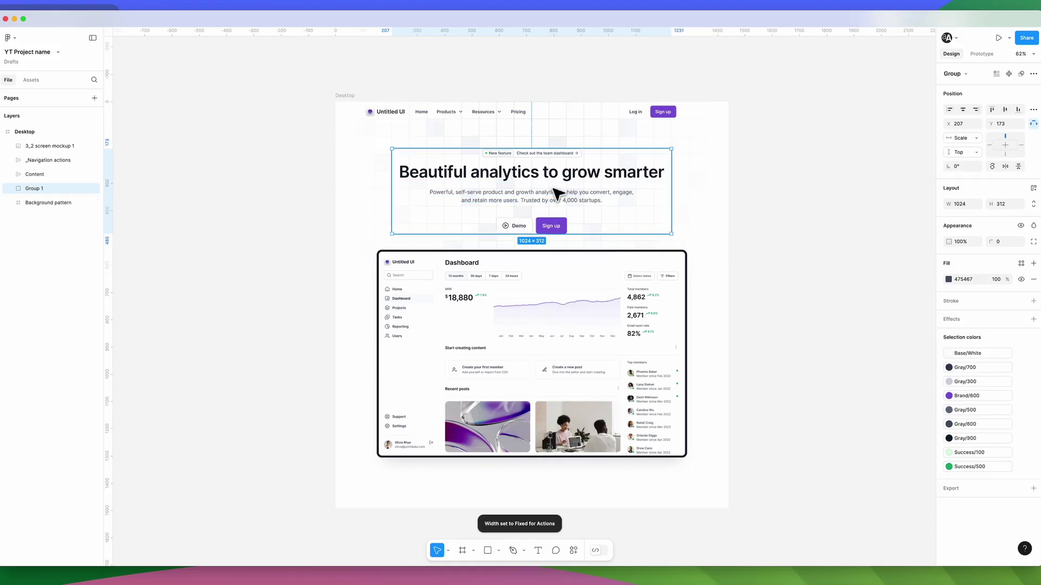
{"action": "left_click", "coordinate": [420, 77]}
{"action": "left_click", "coordinate": [345, 95]}
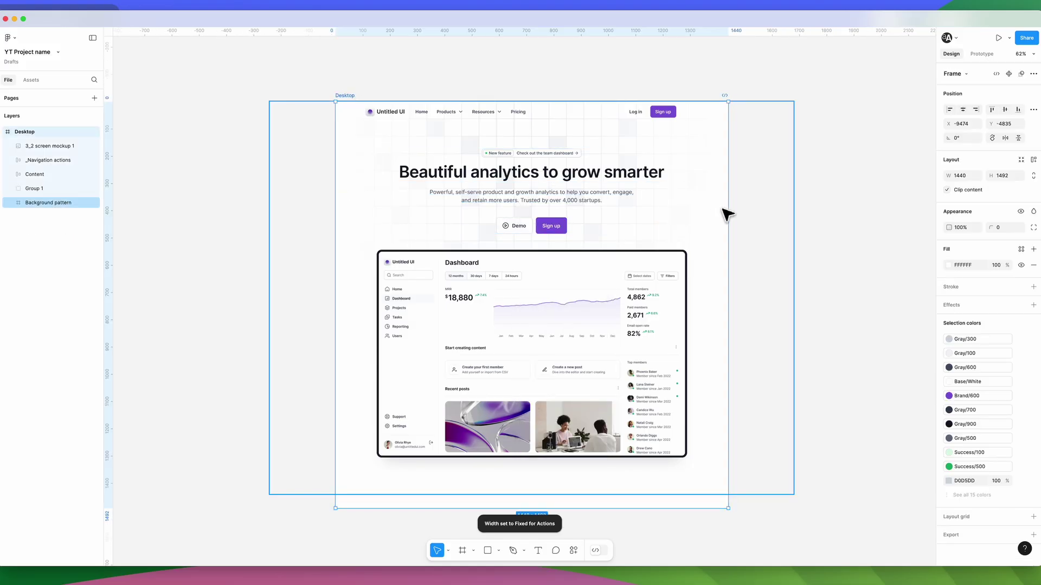
{"action": "mouse_move", "coordinate": [727, 210]}
{"action": "left_mouse_down"}
{"action": "mouse_move", "coordinate": [648, 210]}
{"action": "mouse_move", "coordinate": [506, 183]}
{"action": "mouse_move", "coordinate": [591, 197]}
{"action": "mouse_move", "coordinate": [730, 193]}
{"action": "left_mouse_up"}
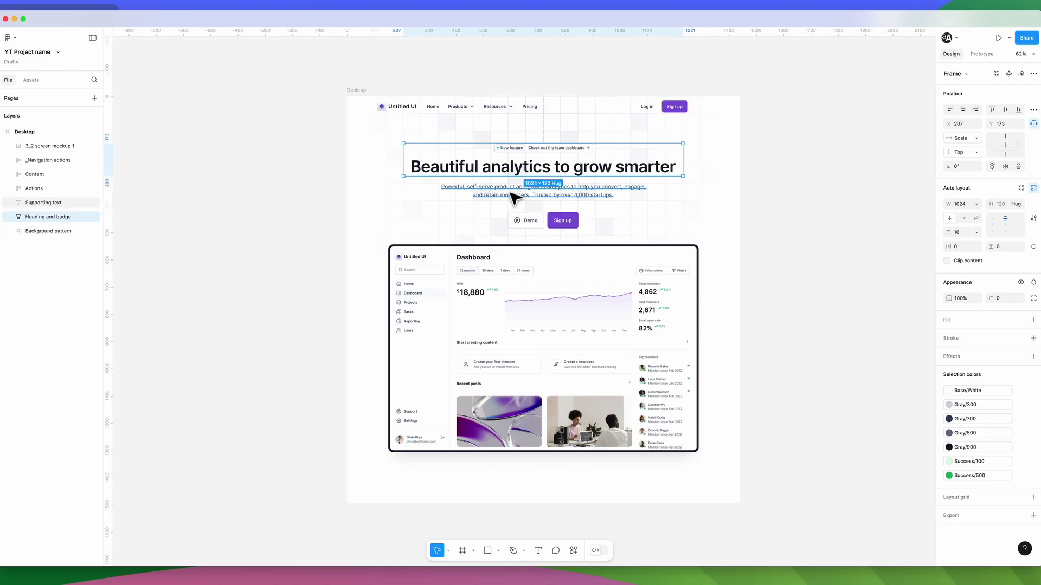
Wrap the Heading and badge and Supporting text in an auto-layout frame named Content.
{"action": "left_click", "coordinate": [513, 196], "text": "shift"}
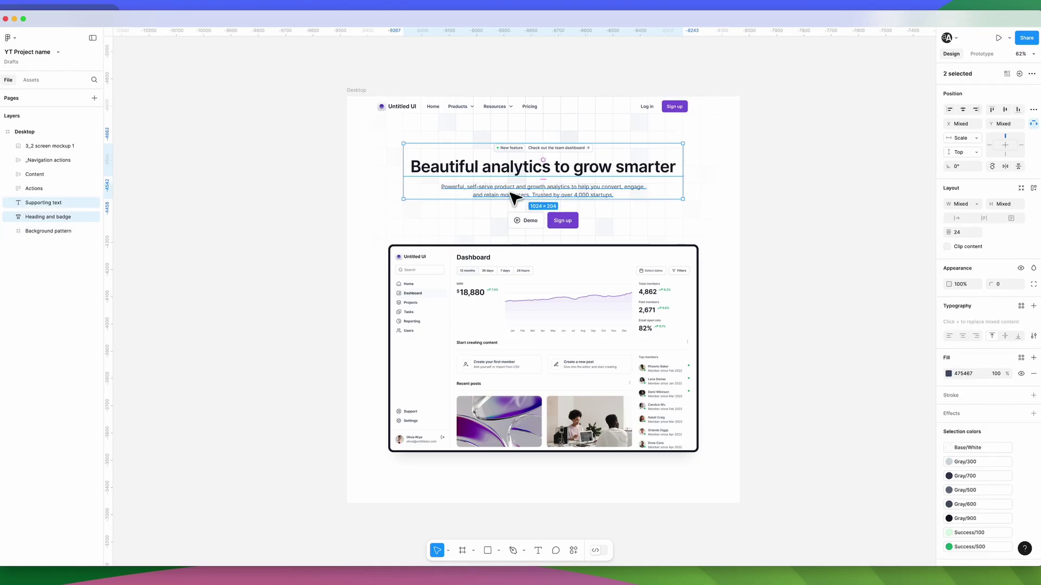
{"action": "key", "text": "shift+a"}
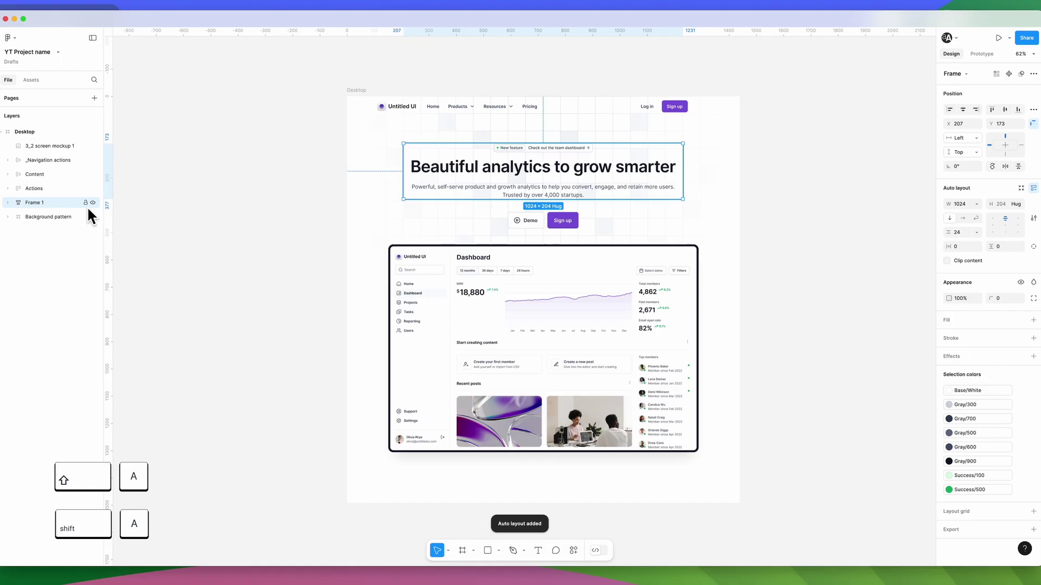
{"action": "double_click", "coordinate": [34, 203]}
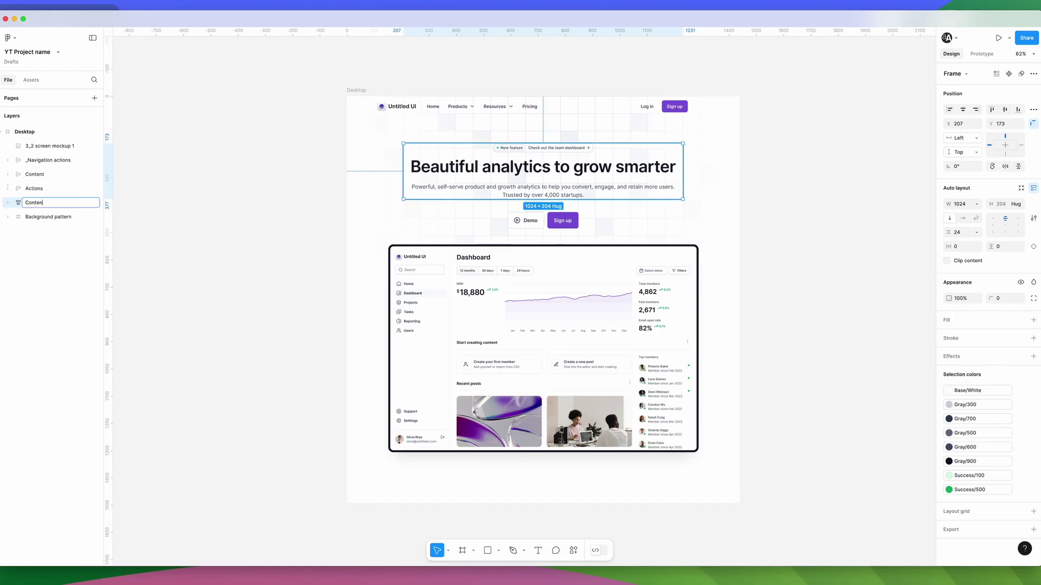
{"action": "key", "text": "Return"}
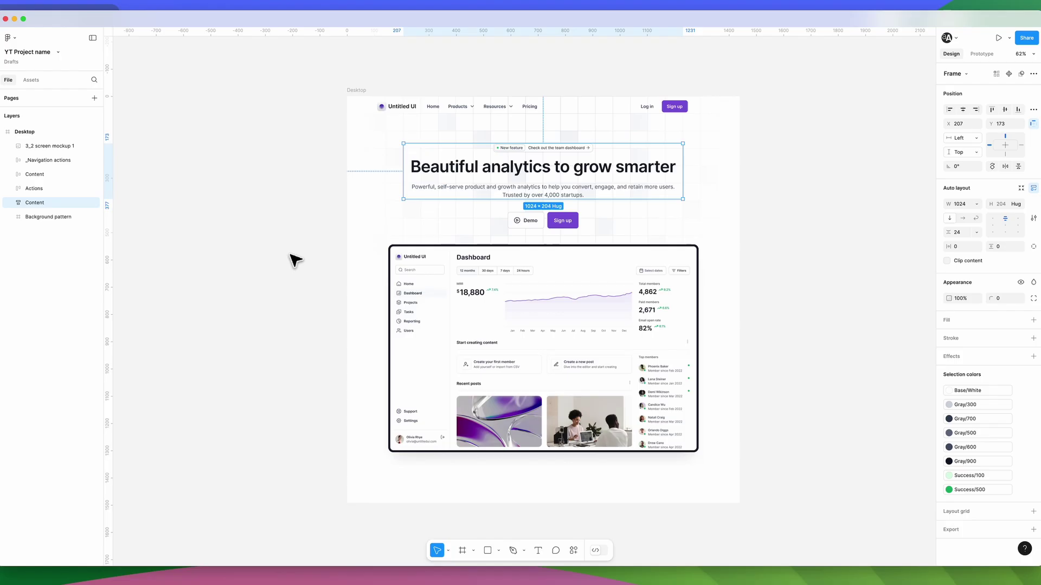
Set Content's horizontal constraint to Scale and test by resizing the Desktop frame.
{"action": "left_click", "coordinate": [961, 137]}
{"action": "left_click", "coordinate": [964, 181]}
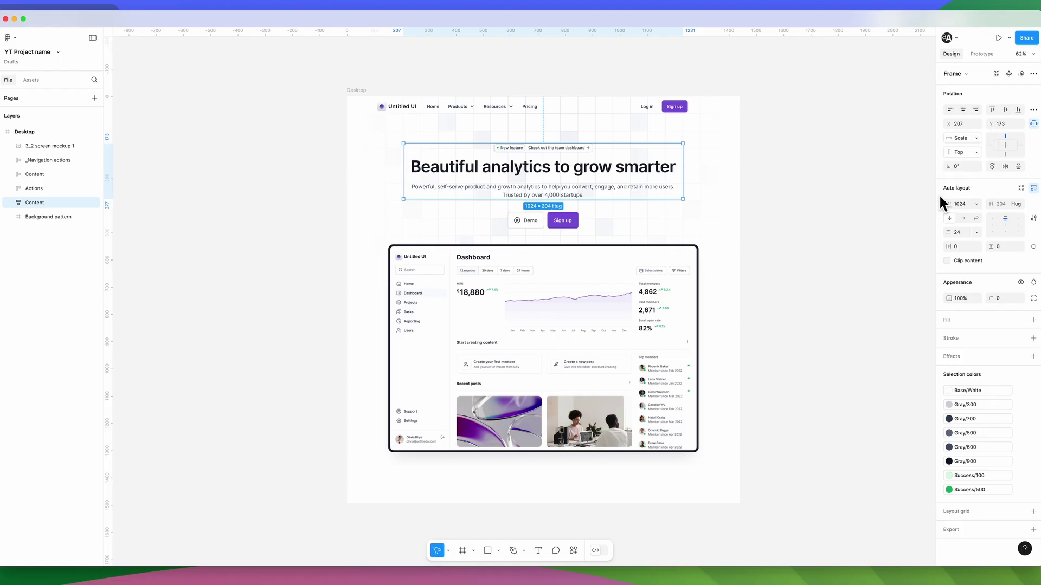
{"action": "left_click", "coordinate": [778, 205]}
{"action": "left_click", "coordinate": [364, 95]}
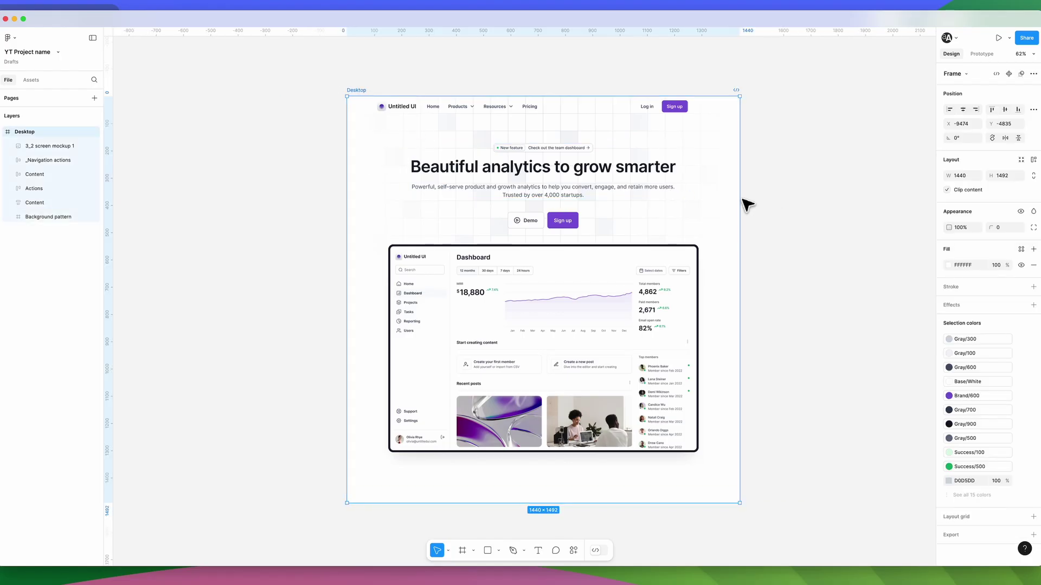
{"action": "mouse_move", "coordinate": [741, 197]}
{"action": "left_mouse_down"}
{"action": "mouse_move", "coordinate": [537, 190]}
{"action": "mouse_move", "coordinate": [713, 200]}
{"action": "mouse_move", "coordinate": [717, 213]}
{"action": "mouse_move", "coordinate": [739, 214]}
{"action": "left_mouse_up"}
Wrap Content and Actions in auto-layout Frame 1 and centre the Demo and Sign up buttons.
{"action": "left_click", "coordinate": [534, 225]}
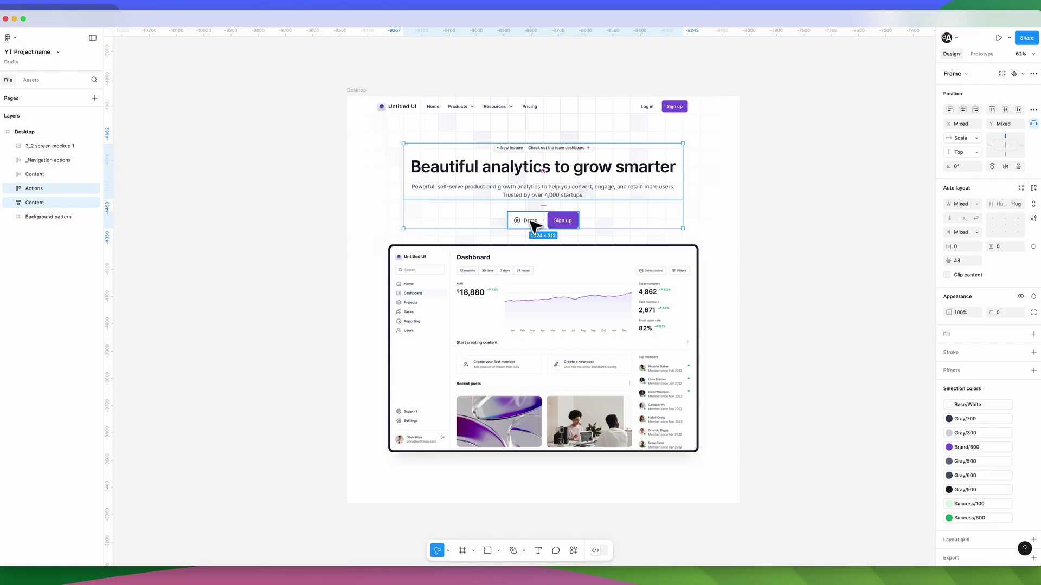
{"action": "key", "text": "shift+a"}
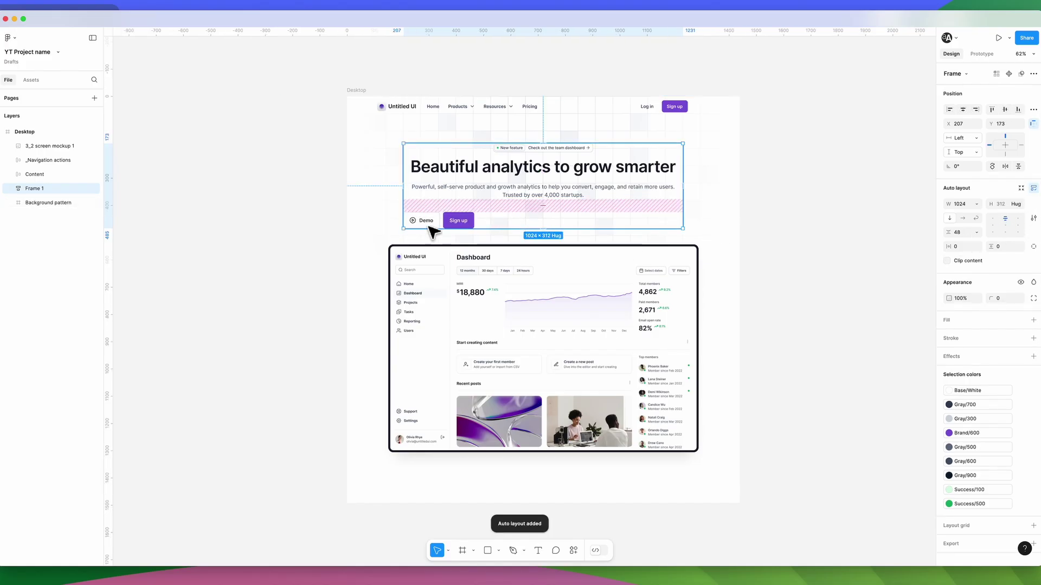
{"action": "double_click", "coordinate": [469, 226]}
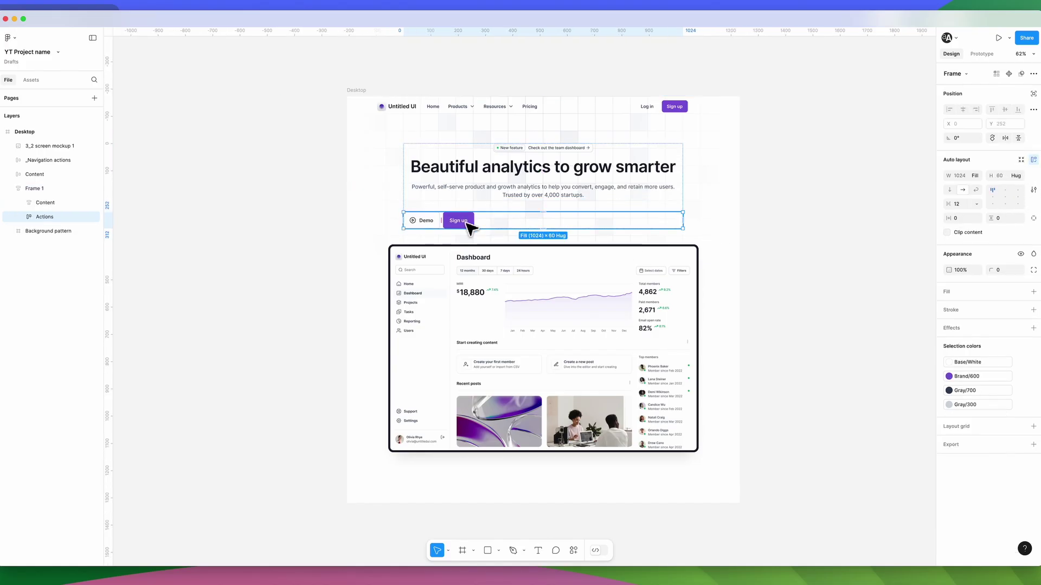
{"action": "left_click", "coordinate": [1007, 205]}
{"action": "key", "text": "Escape"}
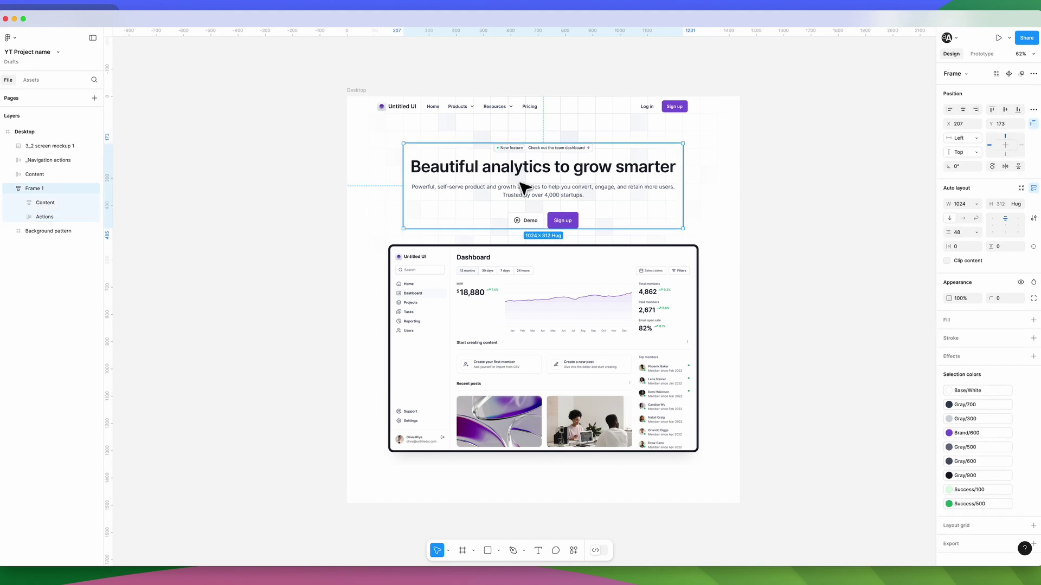
Set Frame 1's horizontal constraint to Scale and test by narrowing the Desktop frame.
{"action": "left_click", "coordinate": [979, 137]}
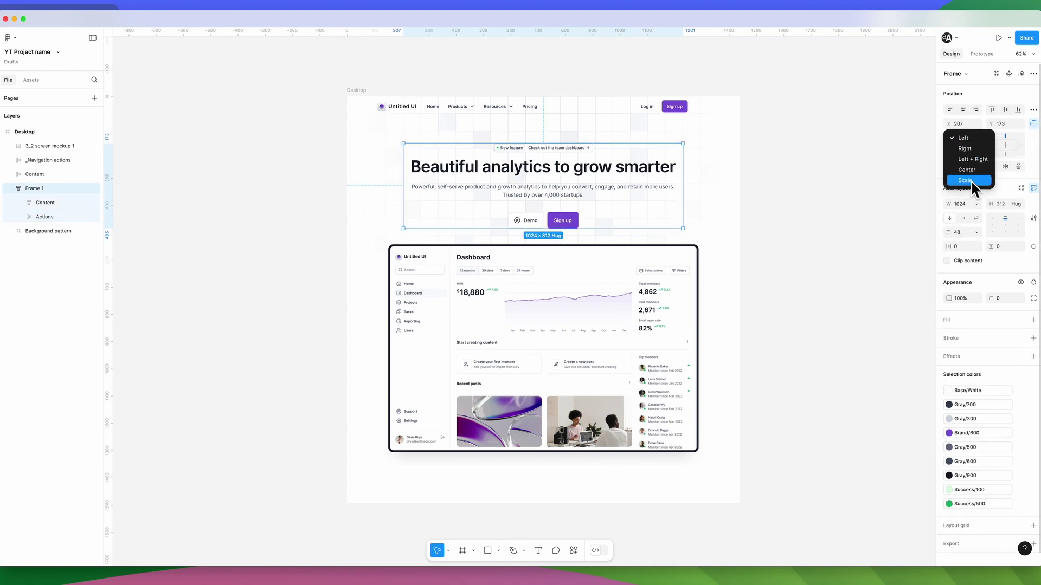
{"action": "left_click", "coordinate": [968, 179]}
{"action": "left_click", "coordinate": [792, 179]}
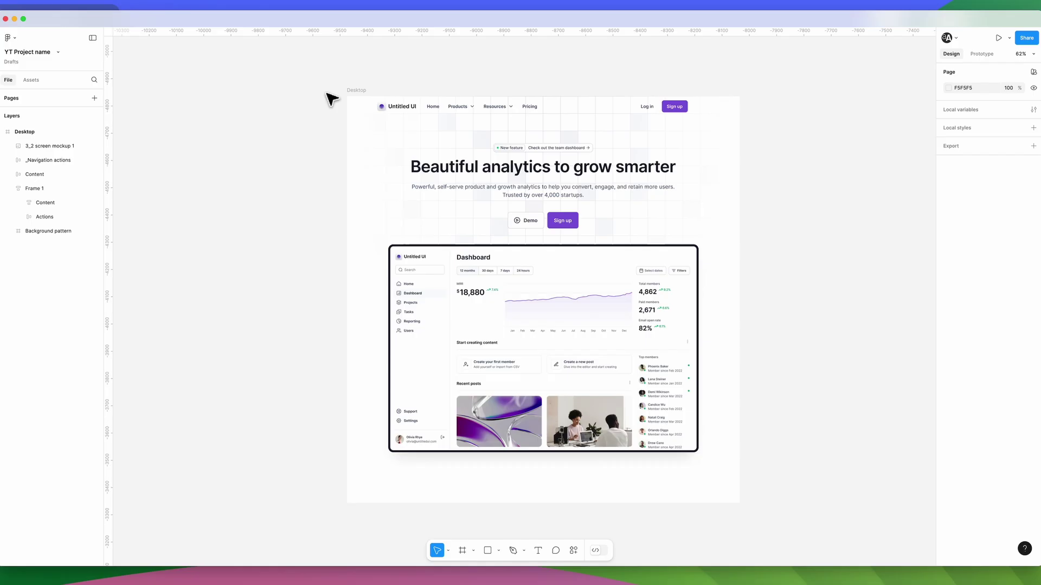
{"action": "left_click", "coordinate": [358, 91]}
{"action": "left_click_drag", "start_coordinate": [740, 206], "coordinate": [502, 184]}
Restore the Desktop frame's width and set the Heading's width to Fill container.
{"action": "key", "text": "super+z"}
{"action": "left_click", "coordinate": [678, 167]}
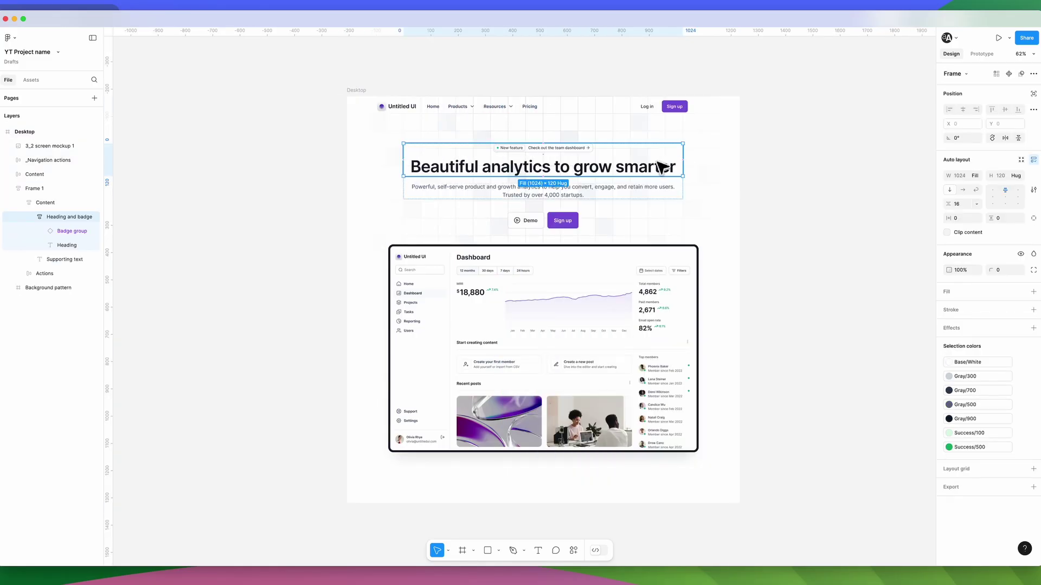
{"action": "left_click", "coordinate": [634, 174]}
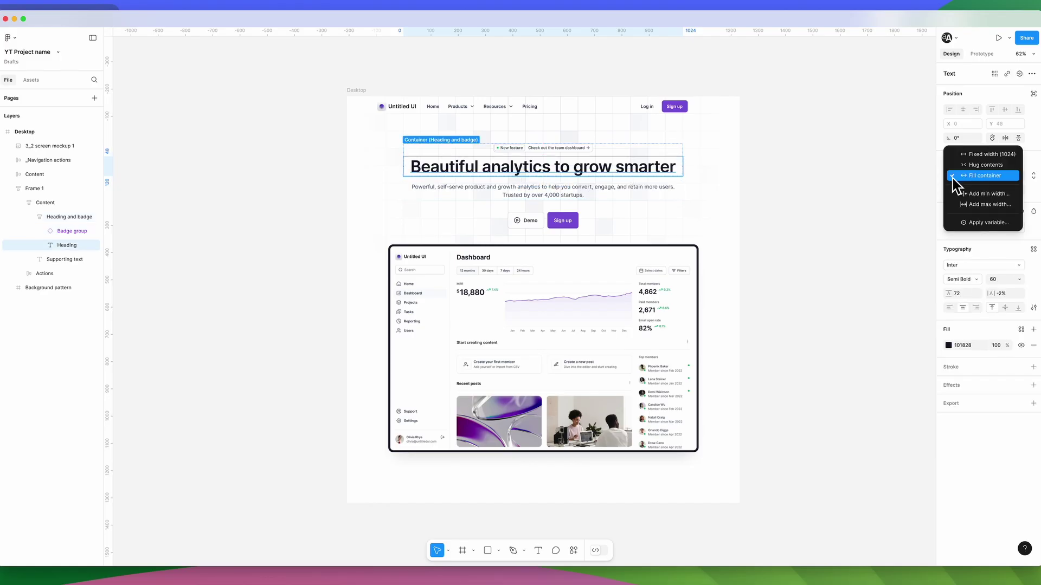
{"action": "key", "text": "Escape"}
{"action": "left_click", "coordinate": [839, 183]}
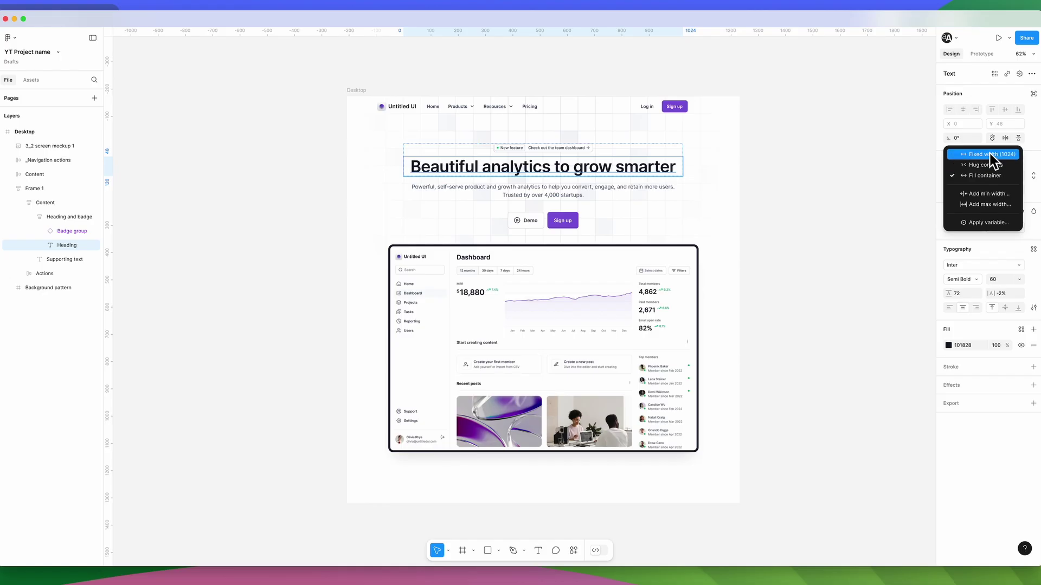
{"action": "key", "text": "Escape"}
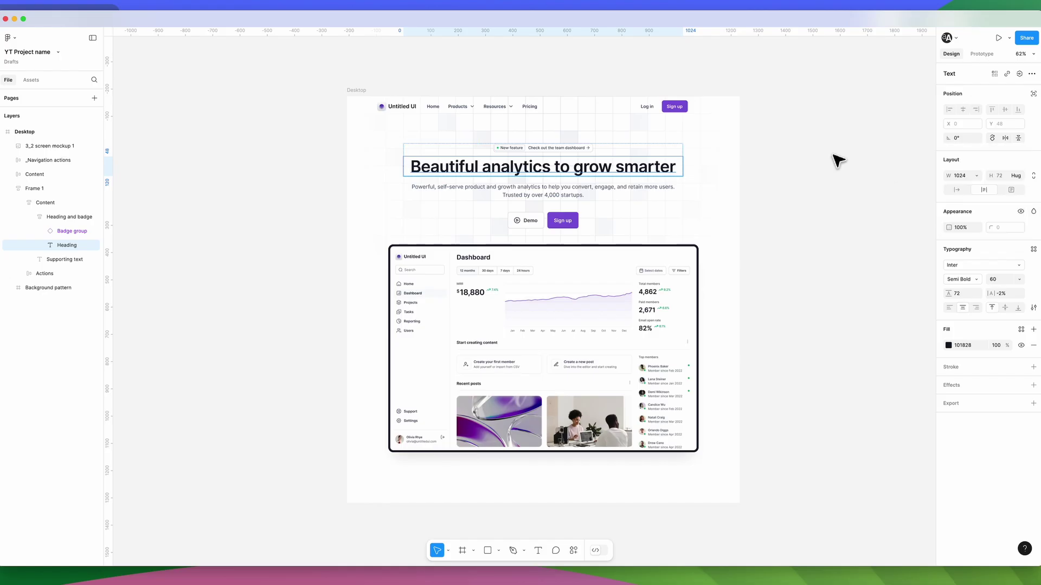
{"action": "left_click", "coordinate": [808, 151]}
{"action": "left_click", "coordinate": [356, 91]}
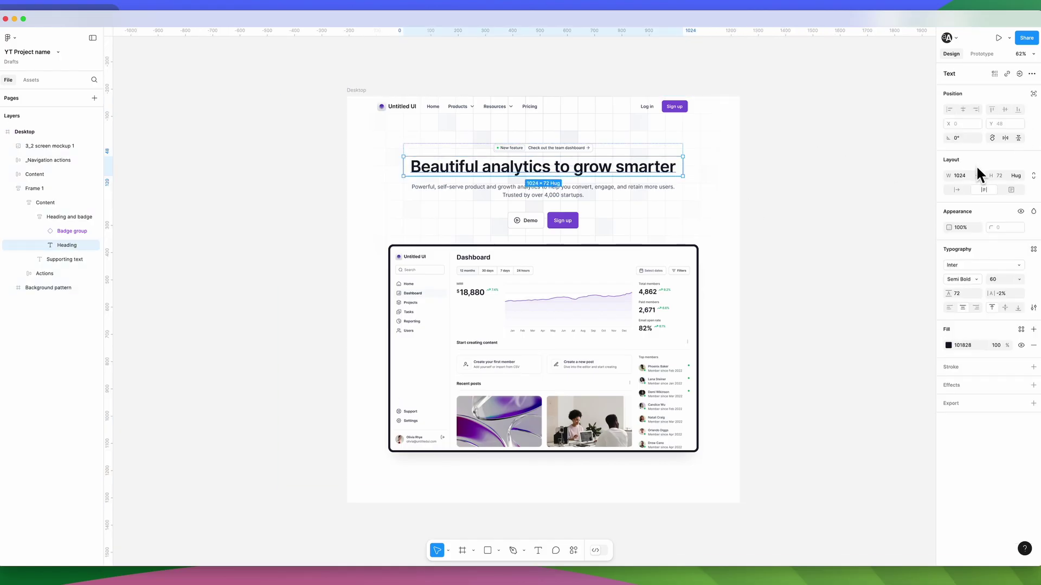
{"action": "left_click", "coordinate": [977, 171]}
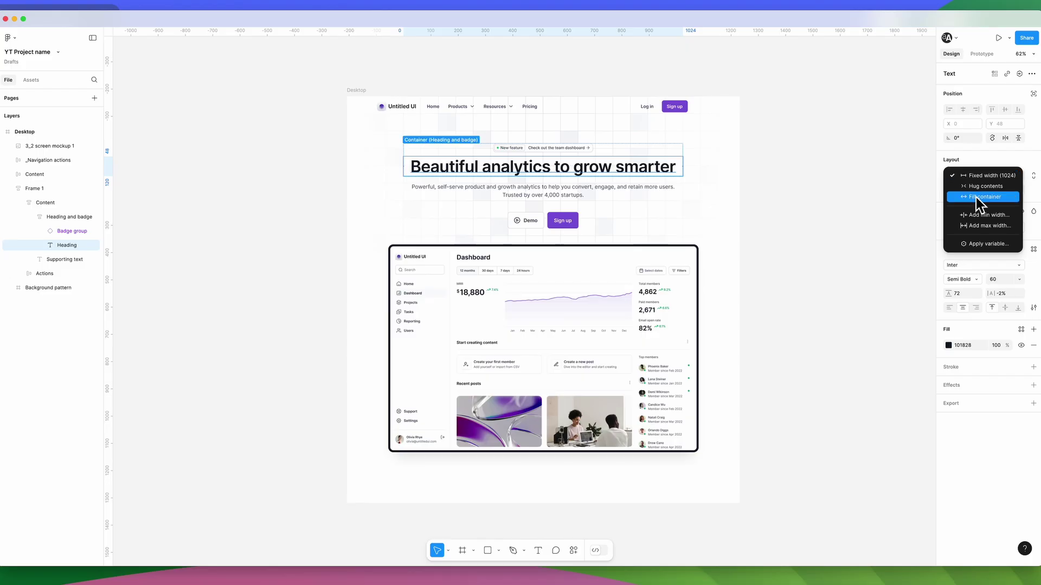
{"action": "left_click", "coordinate": [975, 197]}
Set the Supporting text's width to Fill container, then select the Desktop frame.
{"action": "left_click", "coordinate": [760, 218]}
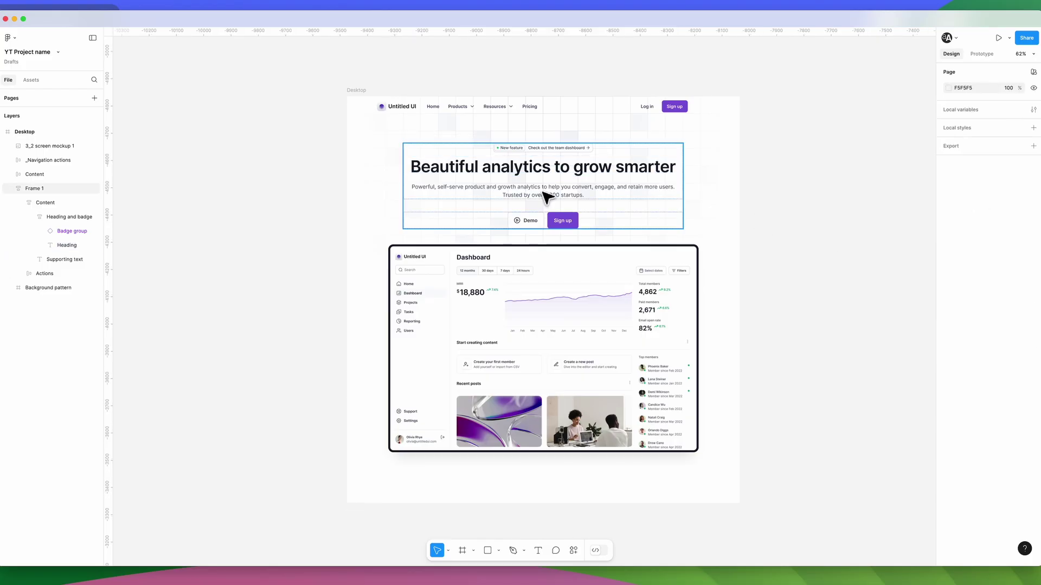
{"action": "left_click", "coordinate": [547, 198]}
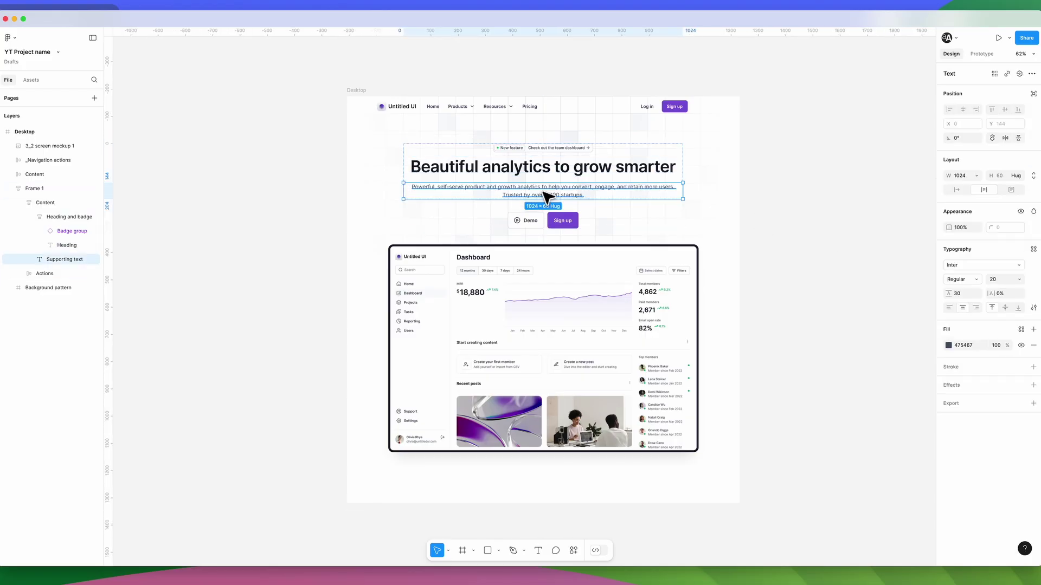
{"action": "left_click", "coordinate": [973, 176]}
{"action": "left_click", "coordinate": [970, 197]}
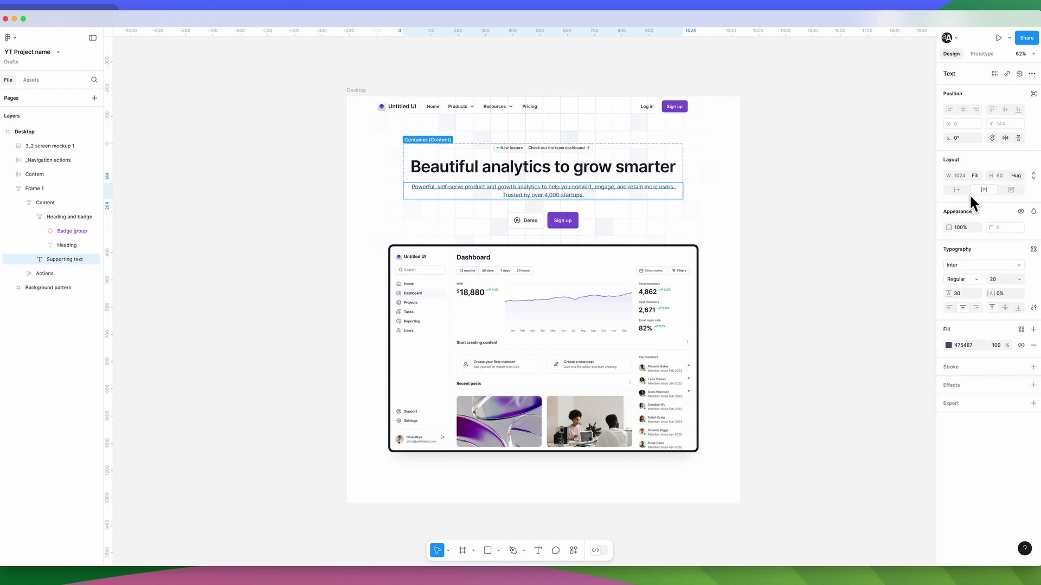
{"action": "left_click", "coordinate": [549, 81]}
{"action": "left_click", "coordinate": [356, 90]}
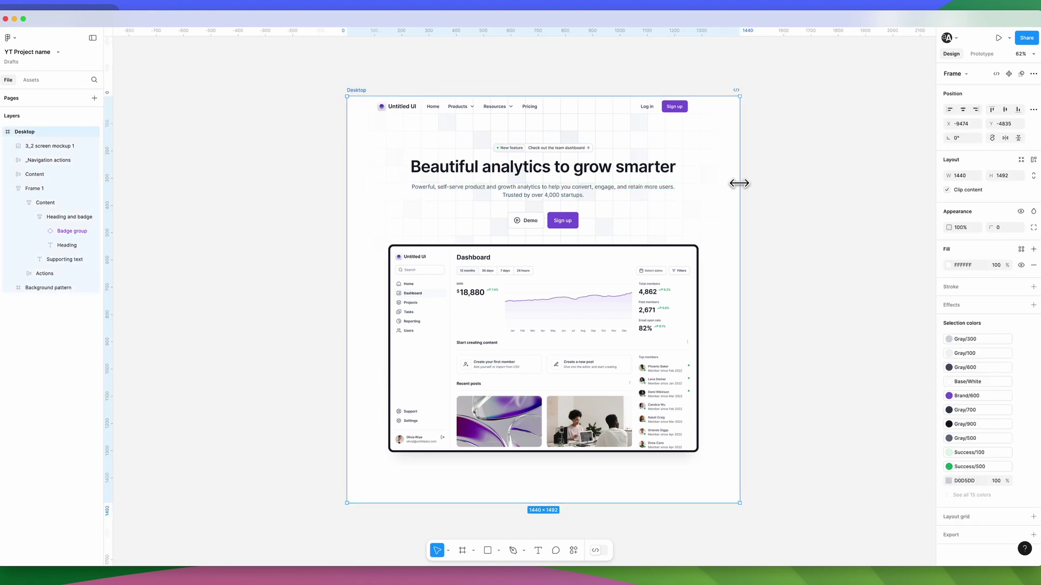
Set the dashboard mockup image's horizontal constraint to Scale and test by resizing to 1408 wide.
{"action": "left_click_drag", "start_coordinate": [692, 186], "coordinate": [740, 271]}
{"action": "left_click", "coordinate": [842, 234]}
{"action": "left_click", "coordinate": [496, 343]}
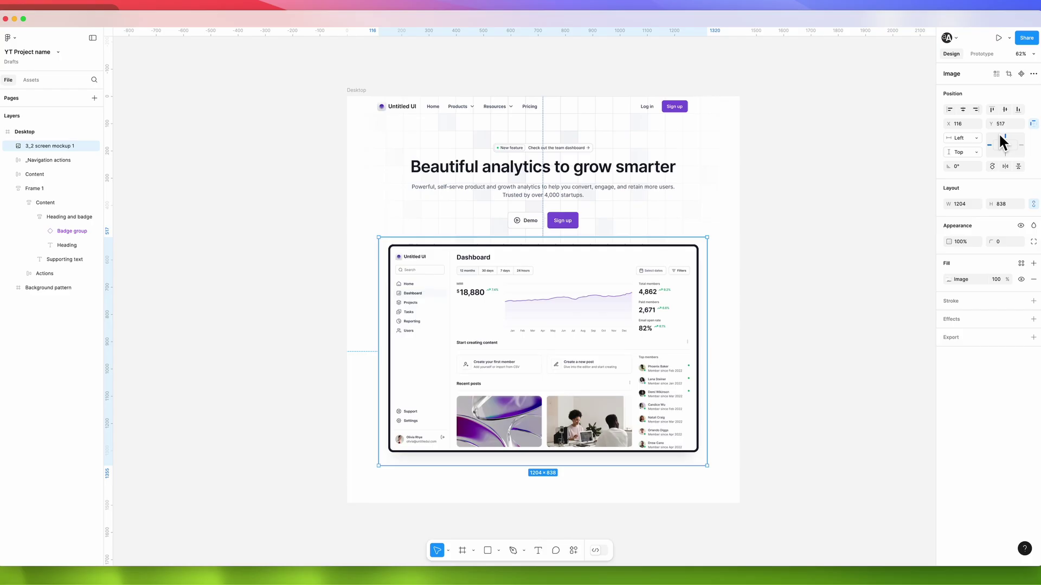
{"action": "left_click", "coordinate": [972, 136]}
{"action": "left_click", "coordinate": [974, 188]}
{"action": "left_click", "coordinate": [367, 81]}
{"action": "left_click", "coordinate": [361, 90]}
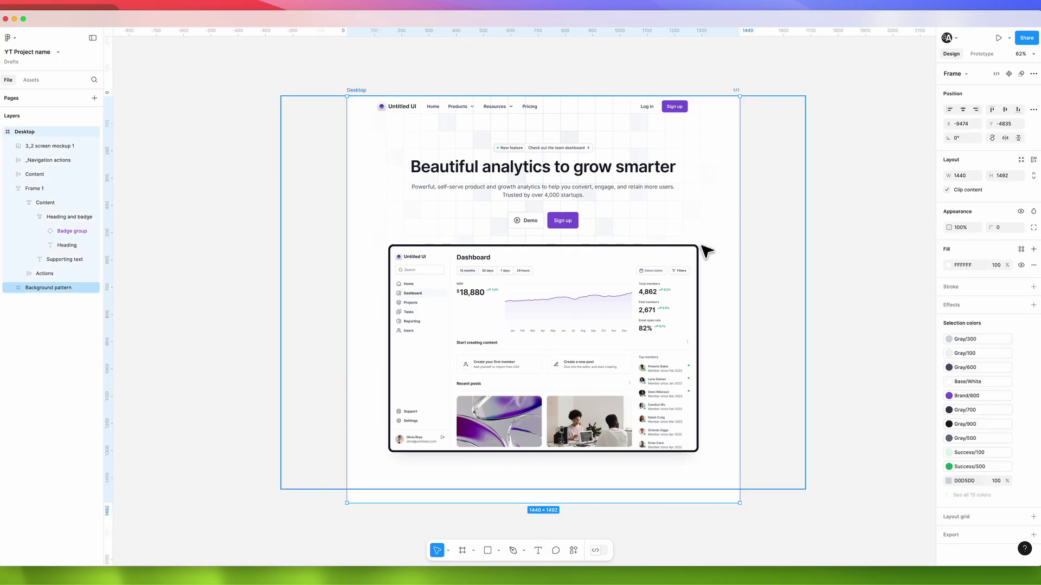
{"action": "mouse_move", "coordinate": [738, 304]}
{"action": "left_mouse_down"}
{"action": "mouse_move", "coordinate": [548, 316]}
{"action": "mouse_move", "coordinate": [645, 324]}
{"action": "mouse_move", "coordinate": [572, 329]}
{"action": "mouse_move", "coordinate": [731, 318]}
{"action": "left_mouse_up"}
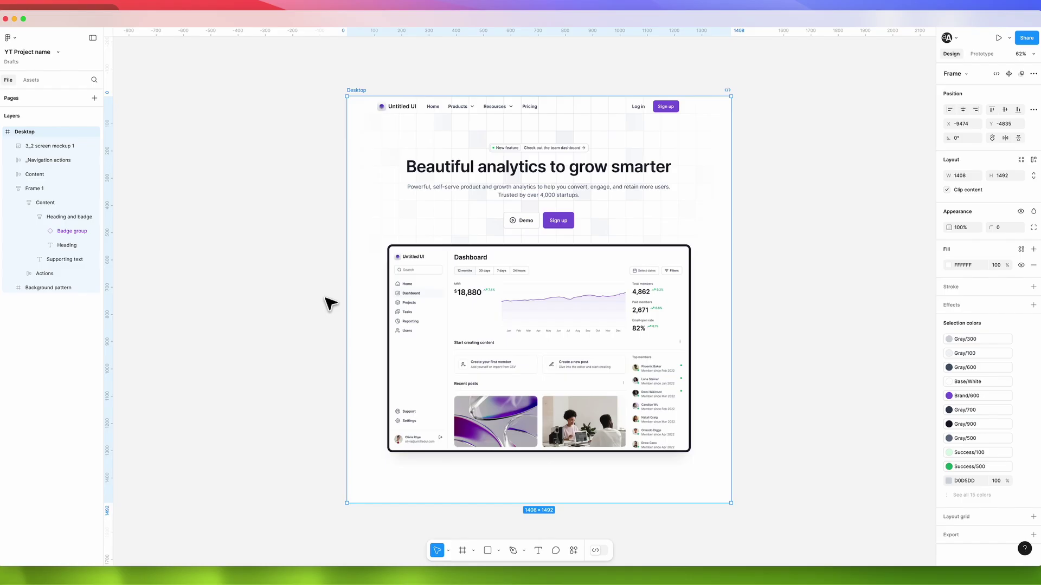
Set the mockup image fill to Fit and test by narrowing the Desktop frame and widening it again.
{"action": "left_click", "coordinate": [572, 300]}
{"action": "left_click", "coordinate": [948, 280]}
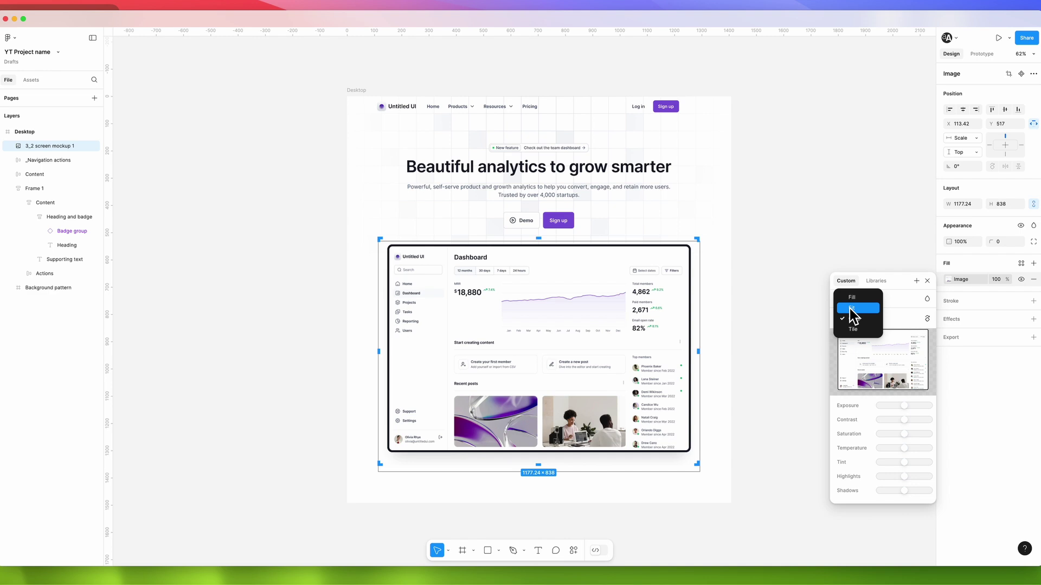
{"action": "left_click", "coordinate": [852, 308]}
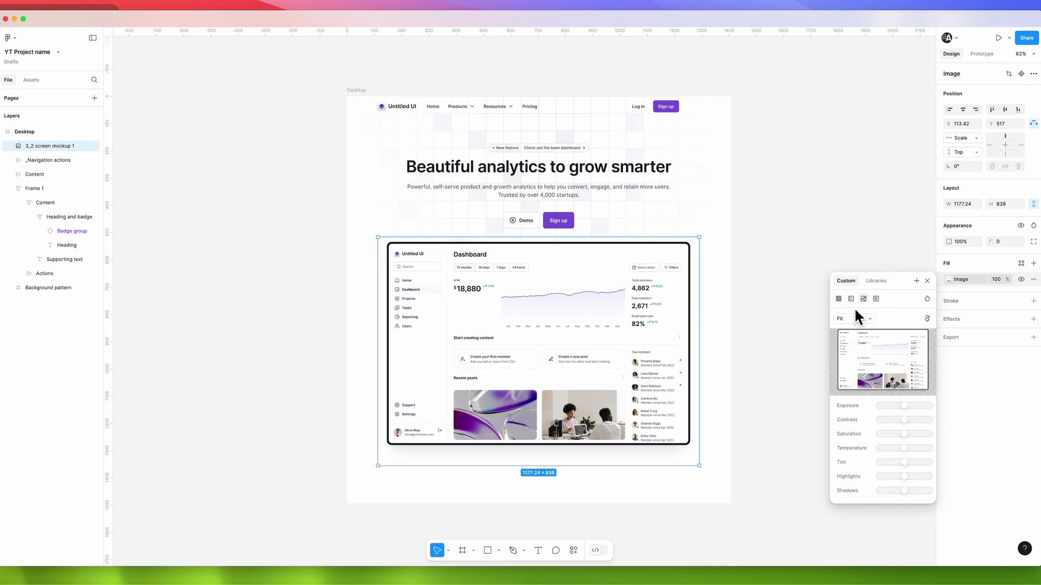
{"action": "left_click", "coordinate": [731, 256]}
{"action": "left_click_drag", "start_coordinate": [732, 255], "coordinate": [676, 261]}
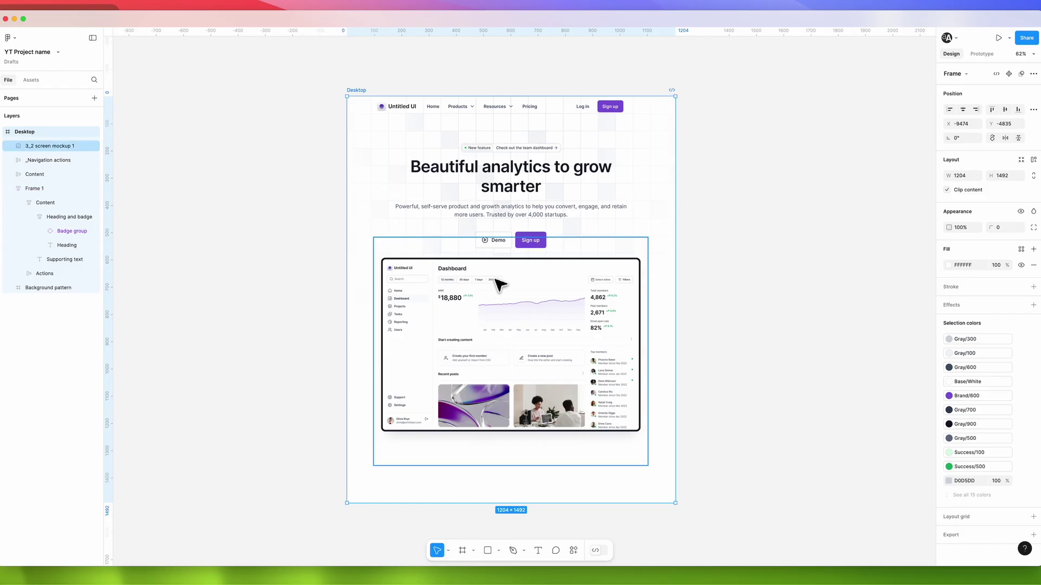
{"action": "left_click_drag", "start_coordinate": [674, 189], "coordinate": [573, 204]}
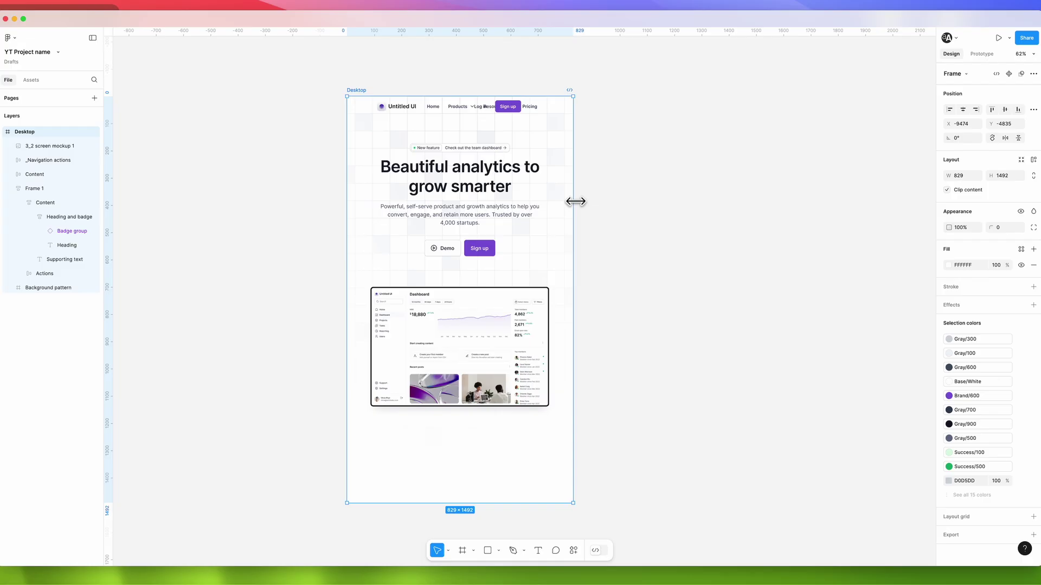
{"action": "left_click_drag", "start_coordinate": [575, 201], "coordinate": [676, 202]}
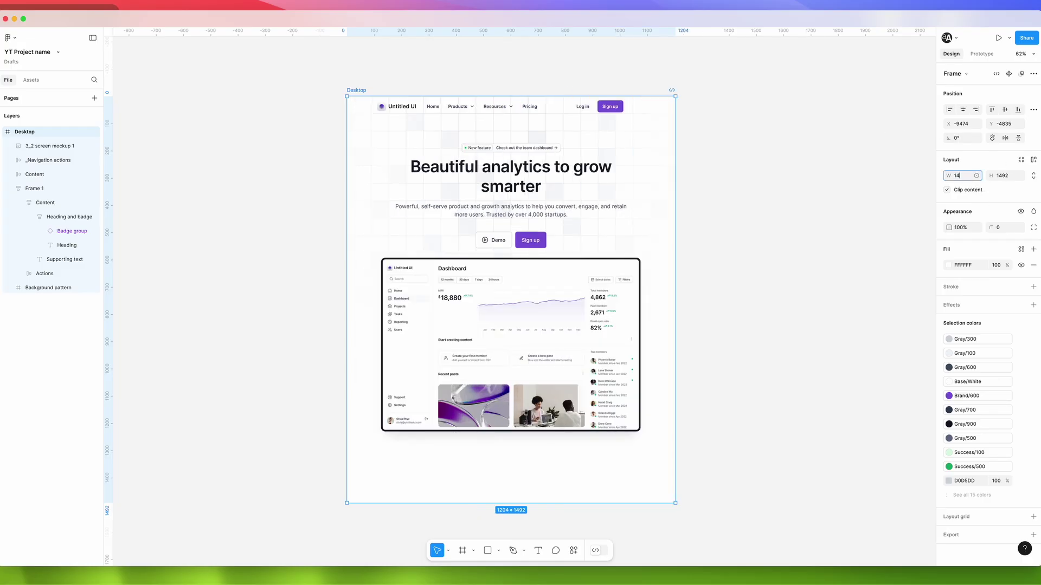
Set the Desktop frame's width back to 1440.
{"action": "type", "text": "1440"}
{"action": "key", "text": "Return"}
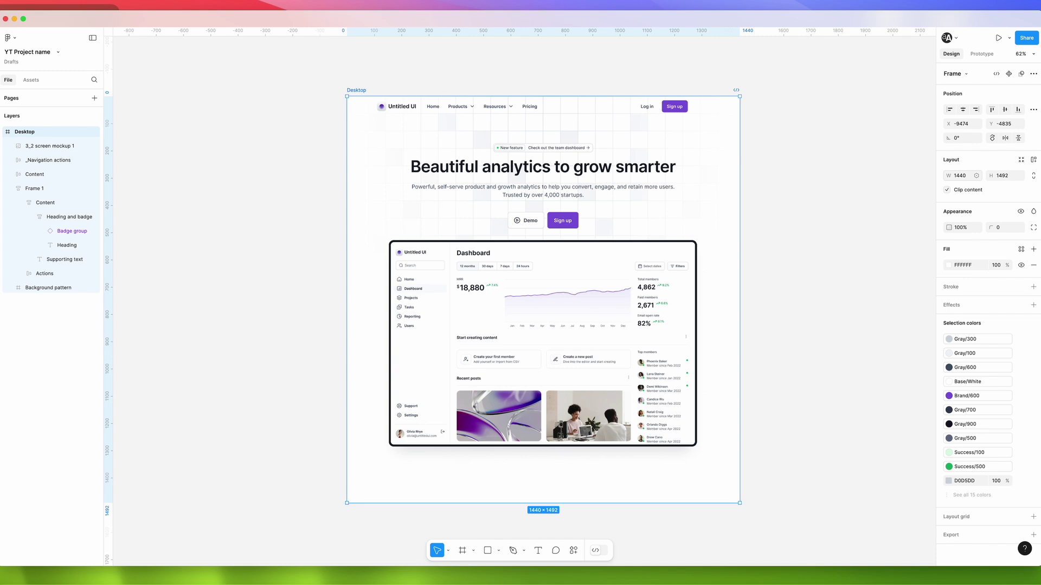
{"action": "left_click", "coordinate": [210, 195]}
{"action": "left_click", "coordinate": [353, 90]}
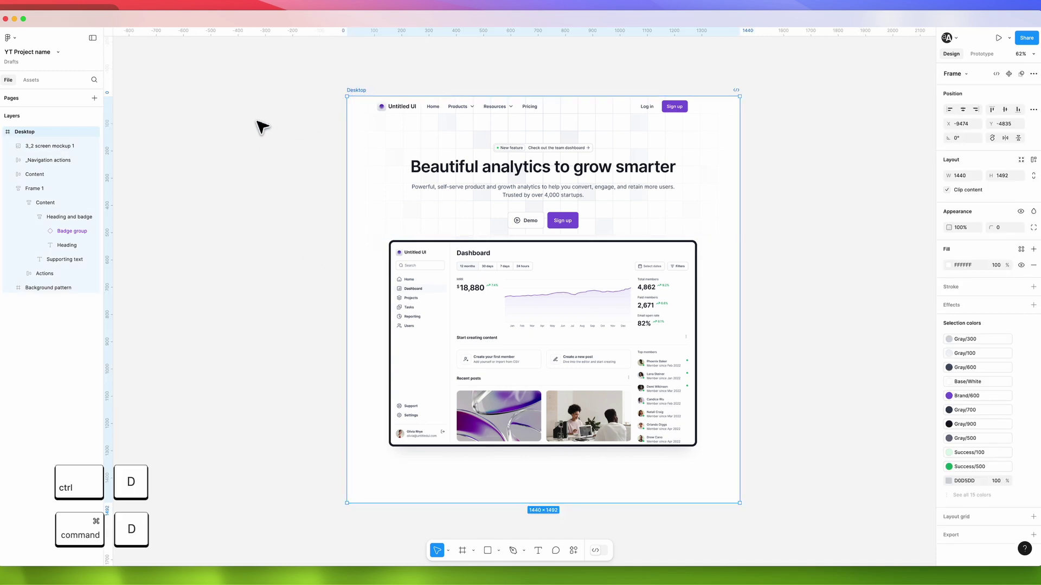
Duplicate the Desktop frame and name the copy 'Tablet'.
{"action": "key", "text": "super+d"}
{"action": "scroll", "coordinate": [558, 226], "scroll_direction": "right", "scroll_amount": 5}
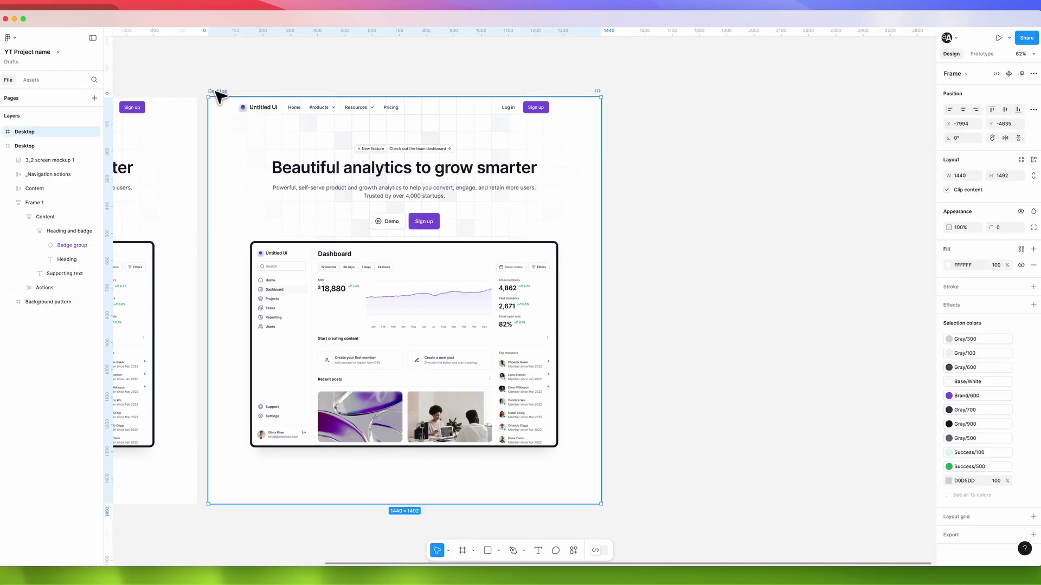
{"action": "type", "text": "Tablet"}
{"action": "key", "text": "Return"}
{"action": "left_click", "coordinate": [399, 76]}
Set the Tablet frame width to 760 so the hero content reflows.
{"action": "left_click", "coordinate": [213, 92]}
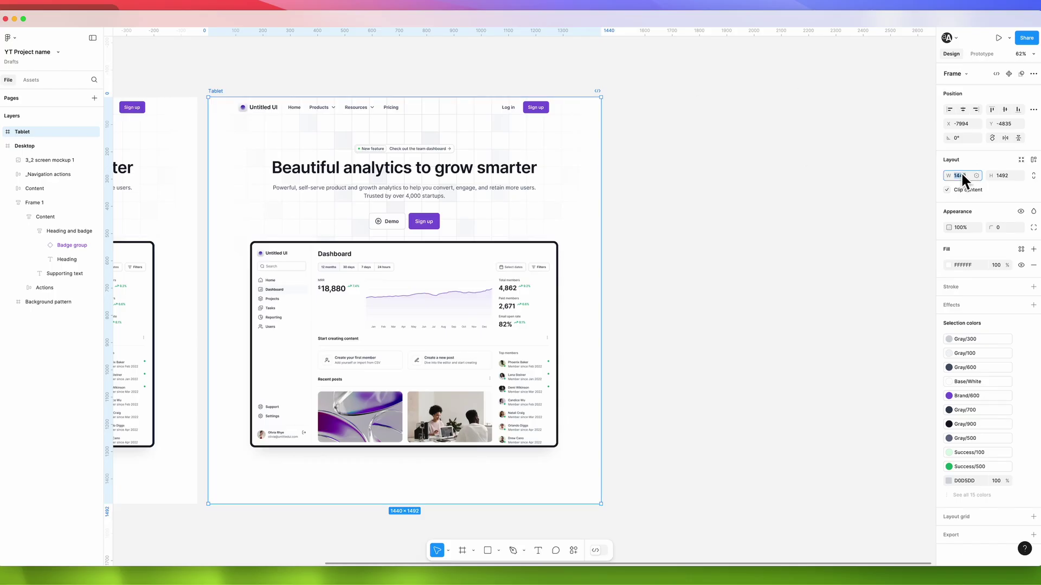
{"action": "type", "text": "78"}
{"action": "left_click", "coordinate": [432, 109]}
Delete the Log in and Sign up button group from the Tablet header.
{"action": "scroll", "coordinate": [536, 149], "scroll_direction": "up", "scroll_amount": 2}
{"action": "scroll", "coordinate": [537, 149], "scroll_direction": "up", "scroll_amount": 5}
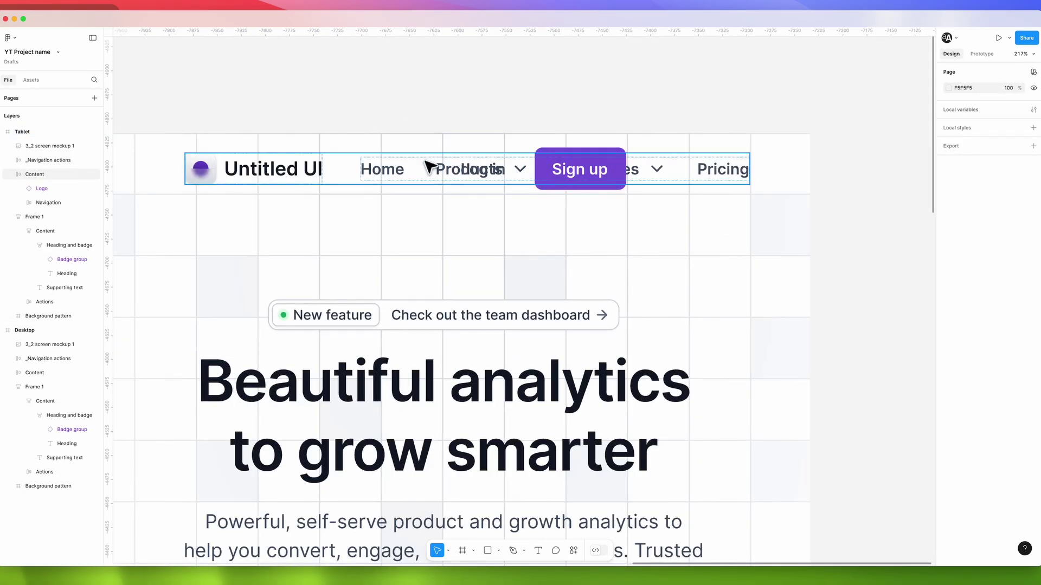
{"action": "scroll", "coordinate": [374, 87], "scroll_direction": "down", "scroll_amount": 3}
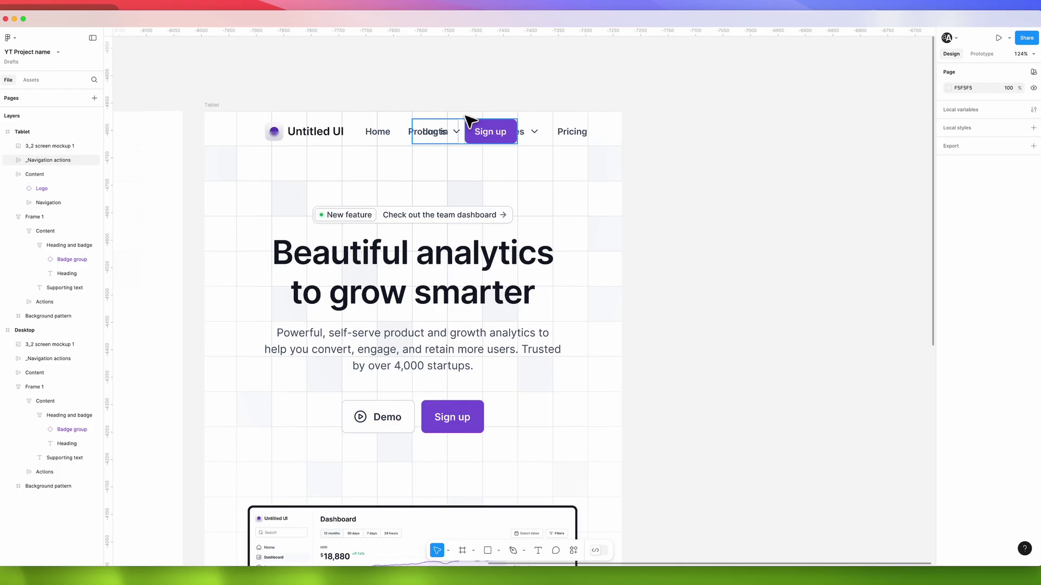
{"action": "scroll", "coordinate": [391, 135], "scroll_direction": "up", "scroll_amount": 5}
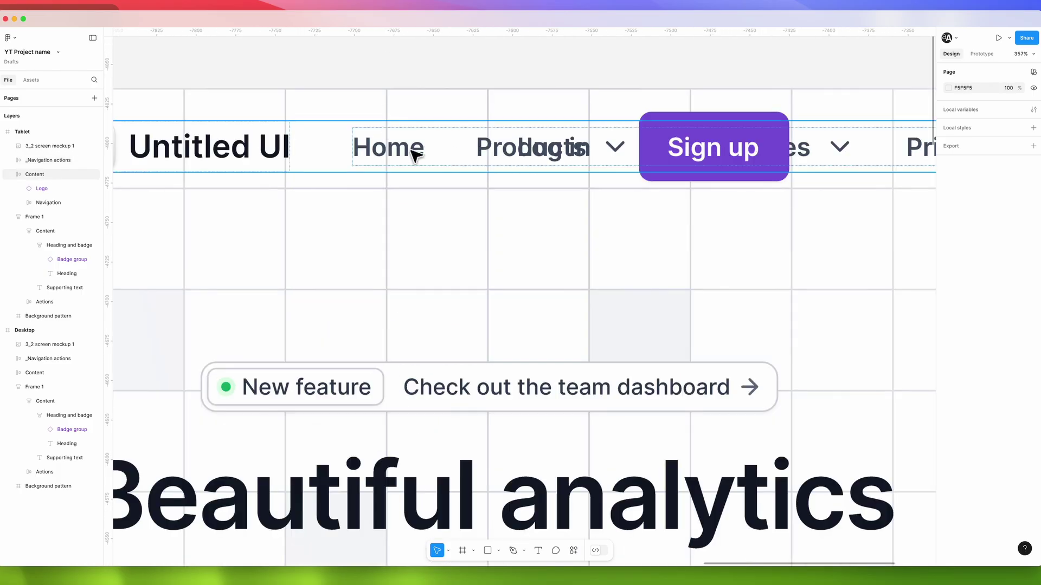
{"action": "left_click", "coordinate": [685, 174]}
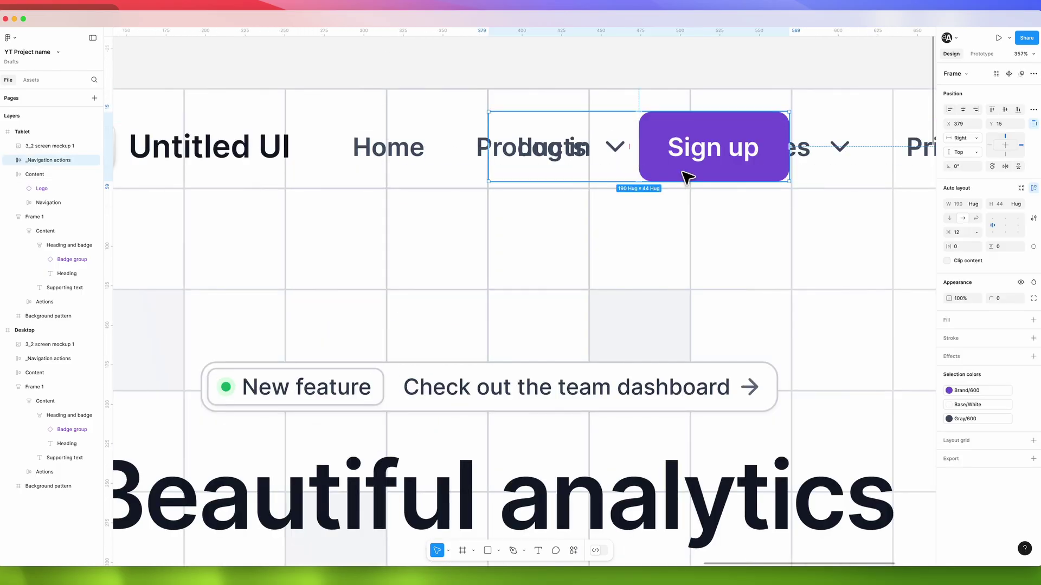
{"action": "key", "text": "Delete"}
Drag the menu-04 hamburger icon from Assets into the Tablet header.
{"action": "left_click", "coordinate": [530, 155]}
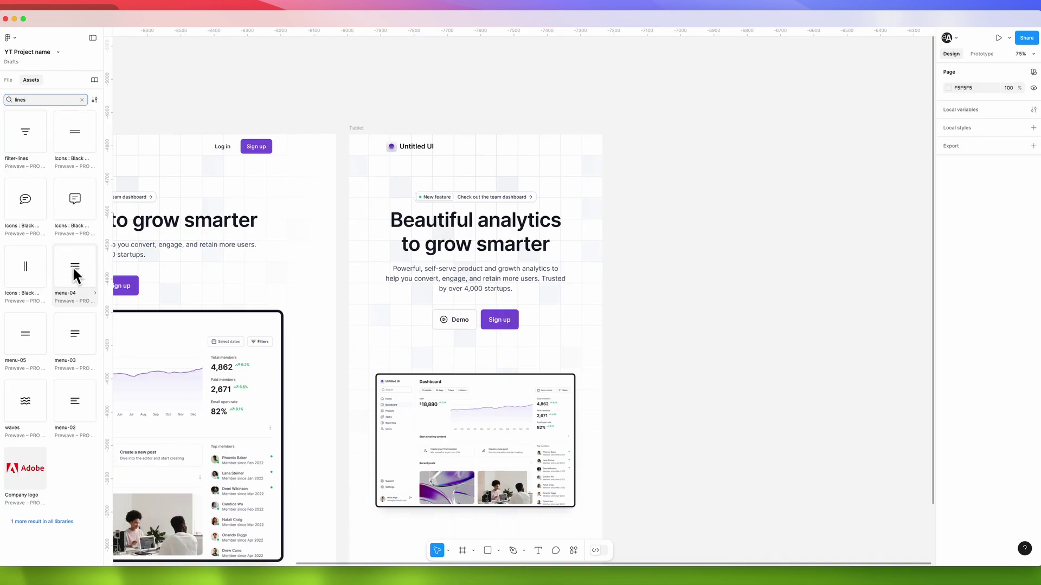
{"action": "left_click_drag", "start_coordinate": [73, 266], "coordinate": [663, 124]}
{"action": "scroll", "coordinate": [657, 151], "scroll_direction": "up", "scroll_amount": 5}
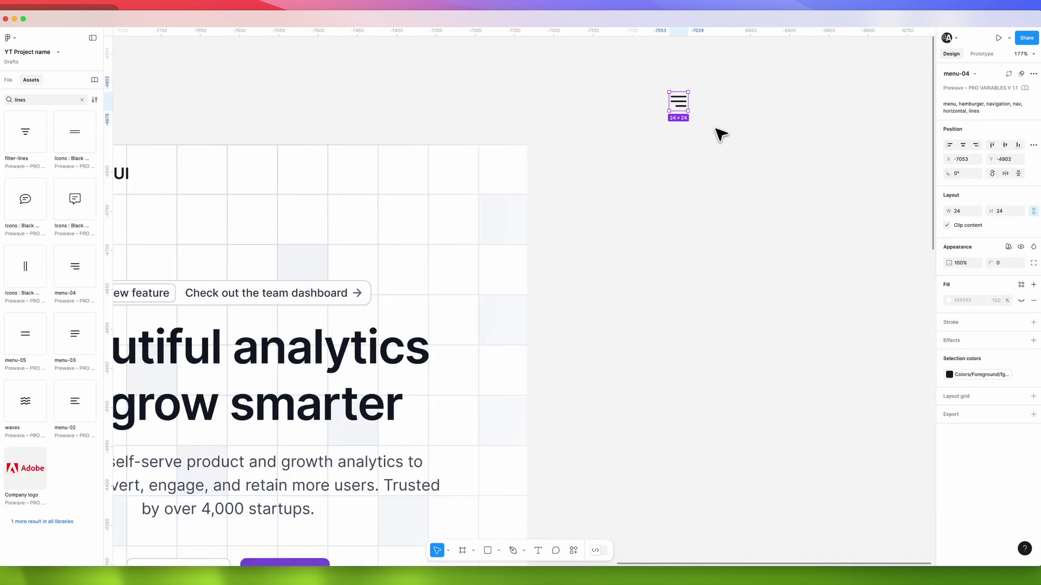
{"action": "scroll", "coordinate": [702, 154], "scroll_direction": "down", "scroll_amount": 3}
Lock the Background pattern layer in the layer list.
{"action": "left_click", "coordinate": [428, 212]}
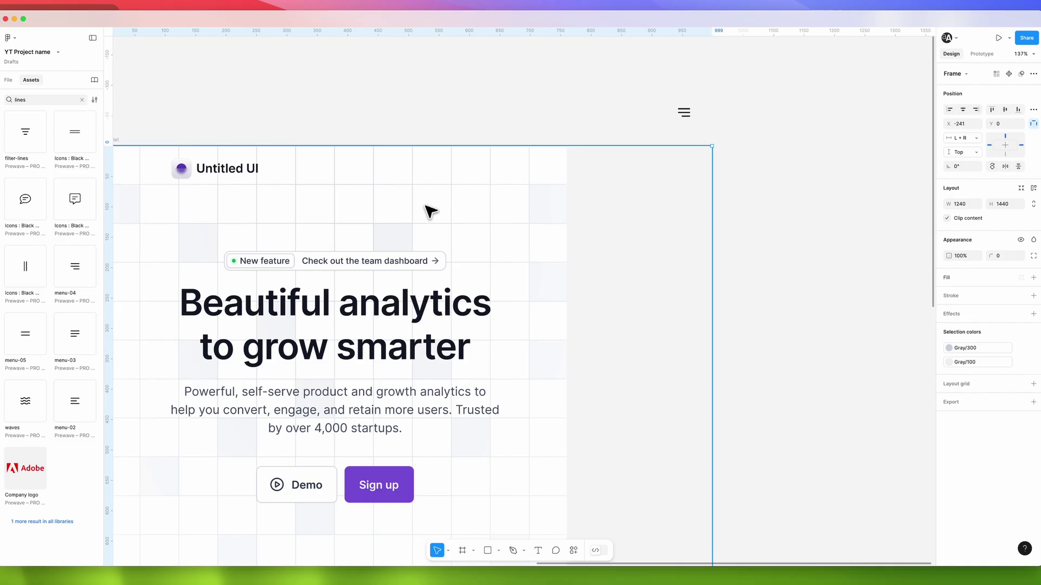
{"action": "left_click", "coordinate": [9, 80]}
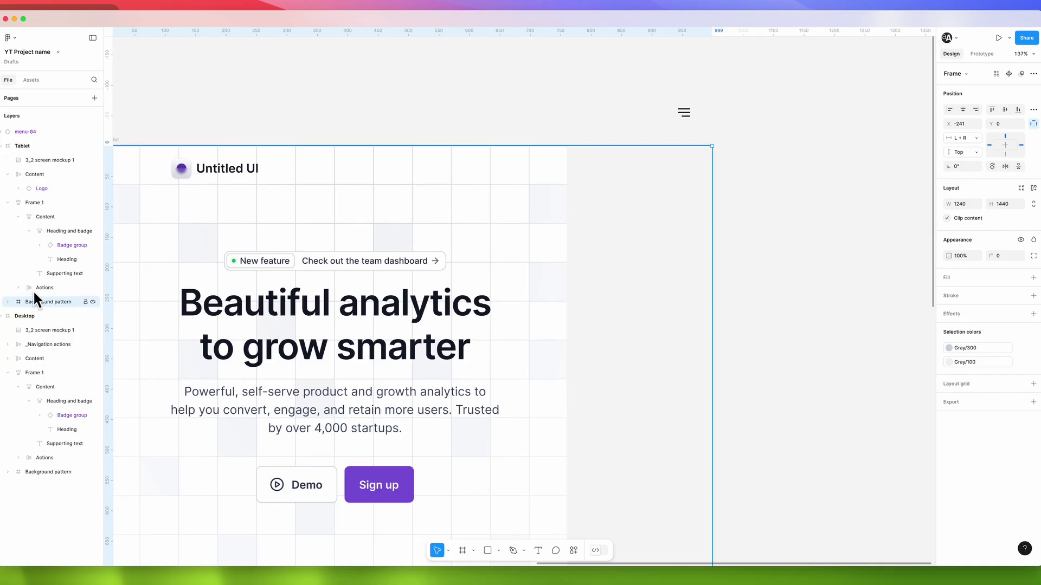
{"action": "left_click", "coordinate": [5, 316]}
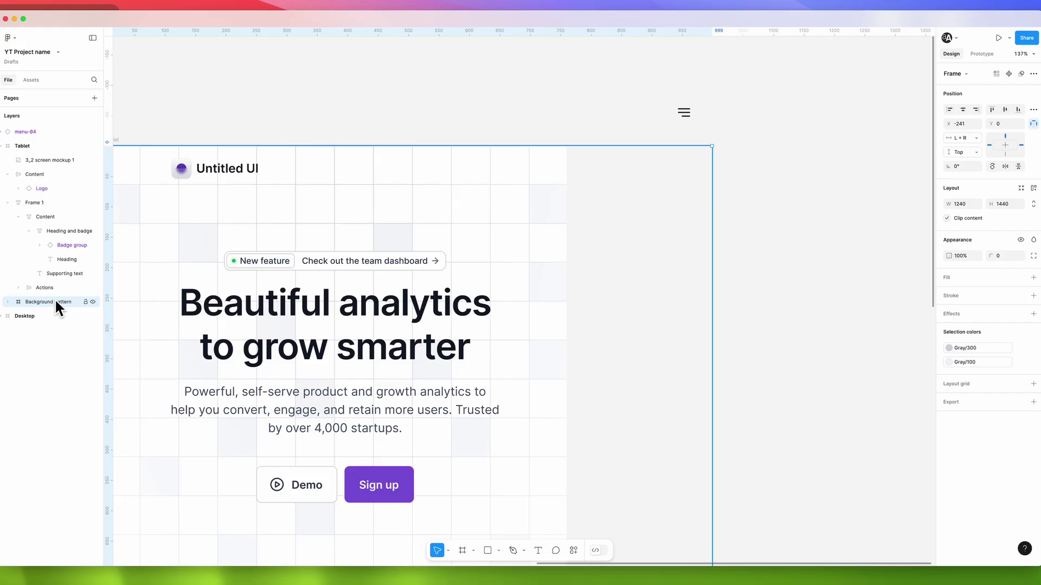
{"action": "left_click", "coordinate": [86, 301]}
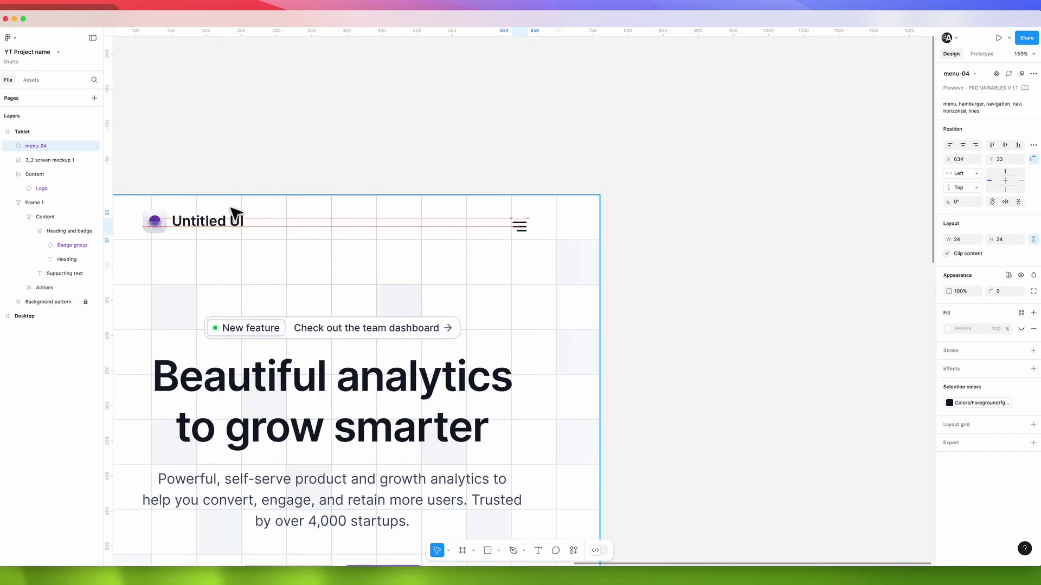
Set the hamburger icon's horizontal constraint to Right.
{"action": "left_click", "coordinate": [206, 222]}
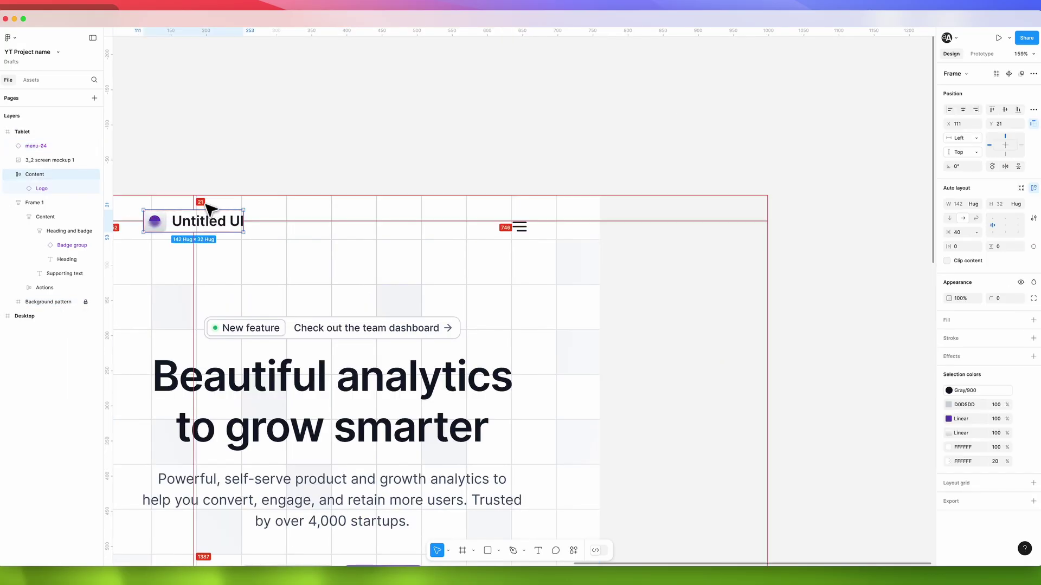
{"action": "left_click", "coordinate": [516, 230]}
{"action": "left_click", "coordinate": [976, 174]}
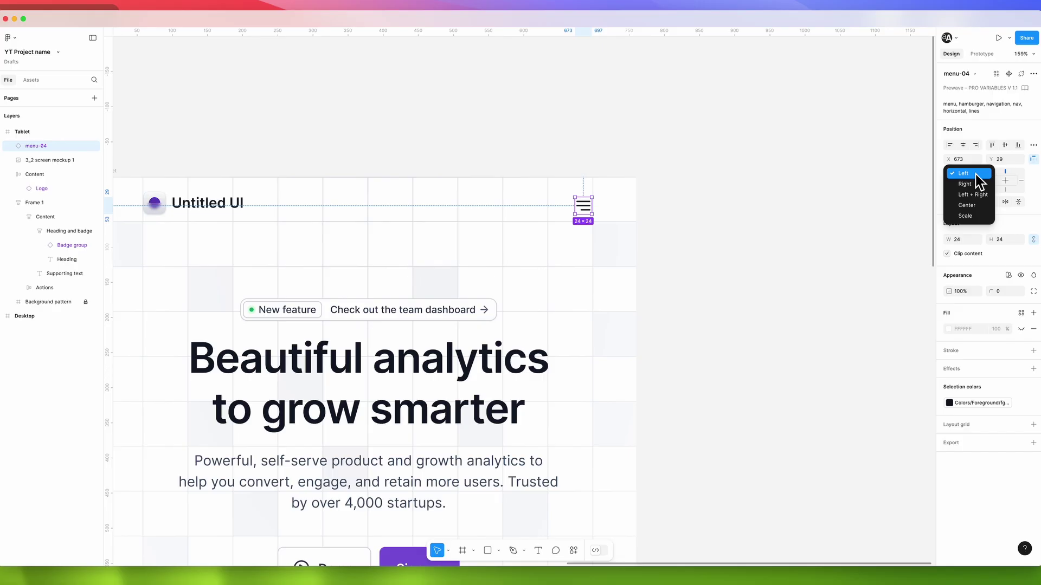
{"action": "left_click", "coordinate": [965, 184]}
{"action": "left_click", "coordinate": [640, 157]}
{"action": "scroll", "coordinate": [634, 157], "scroll_direction": "down", "scroll_amount": 10}
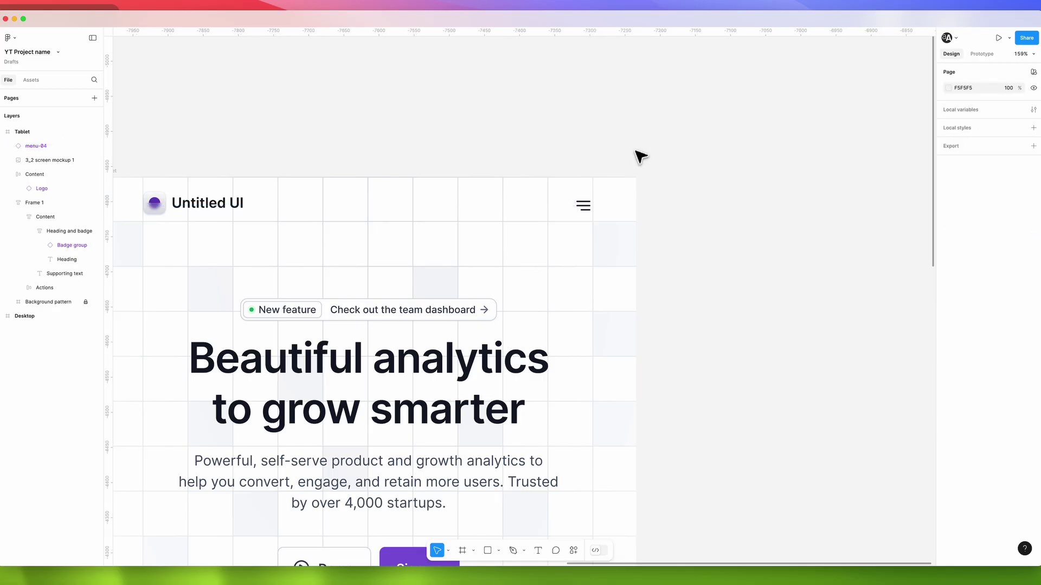
Drag the Tablet frame edge slightly to test how its layout responds.
{"action": "left_click", "coordinate": [448, 167]}
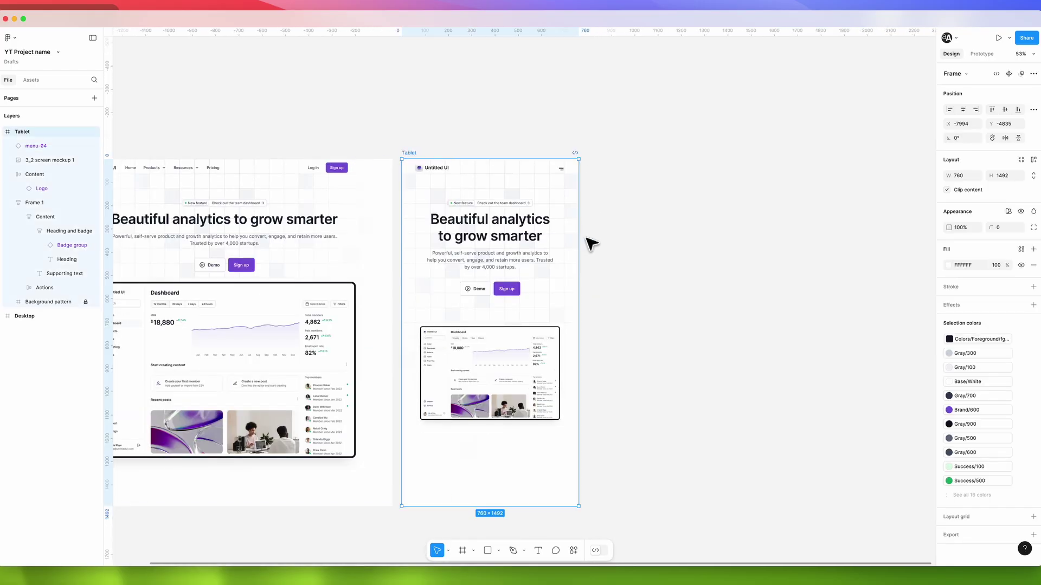
{"action": "mouse_move", "coordinate": [578, 236]}
{"action": "left_mouse_down"}
{"action": "mouse_move", "coordinate": [487, 237]}
{"action": "mouse_move", "coordinate": [579, 239]}
{"action": "left_mouse_up"}
{"action": "left_click", "coordinate": [674, 234]}
Widen the hero text block Frame 1 to about 593 so the heading spans two lines.
{"action": "scroll", "coordinate": [473, 215], "scroll_direction": "up", "scroll_amount": 5}
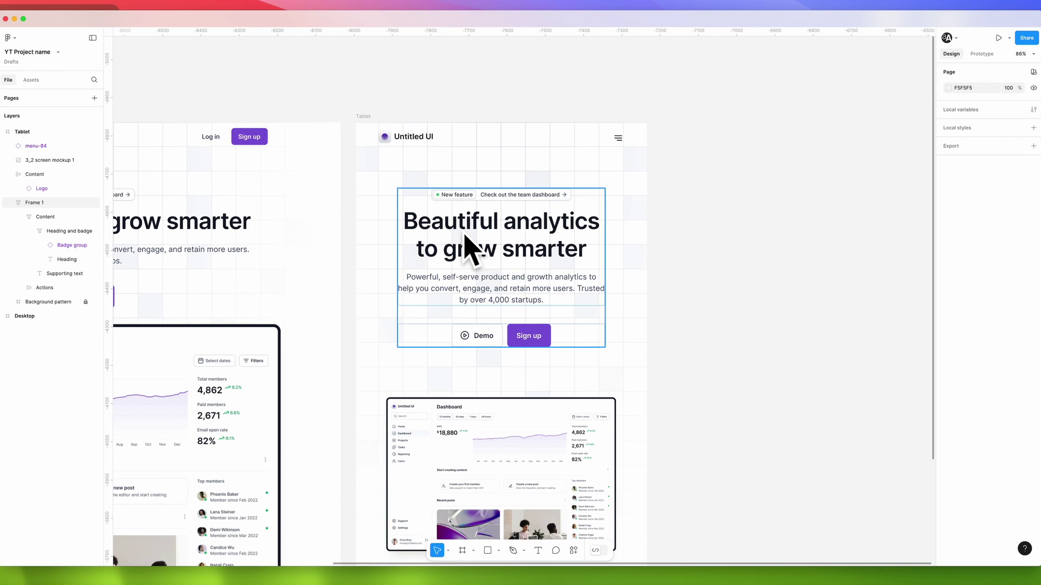
{"action": "left_click", "coordinate": [494, 245]}
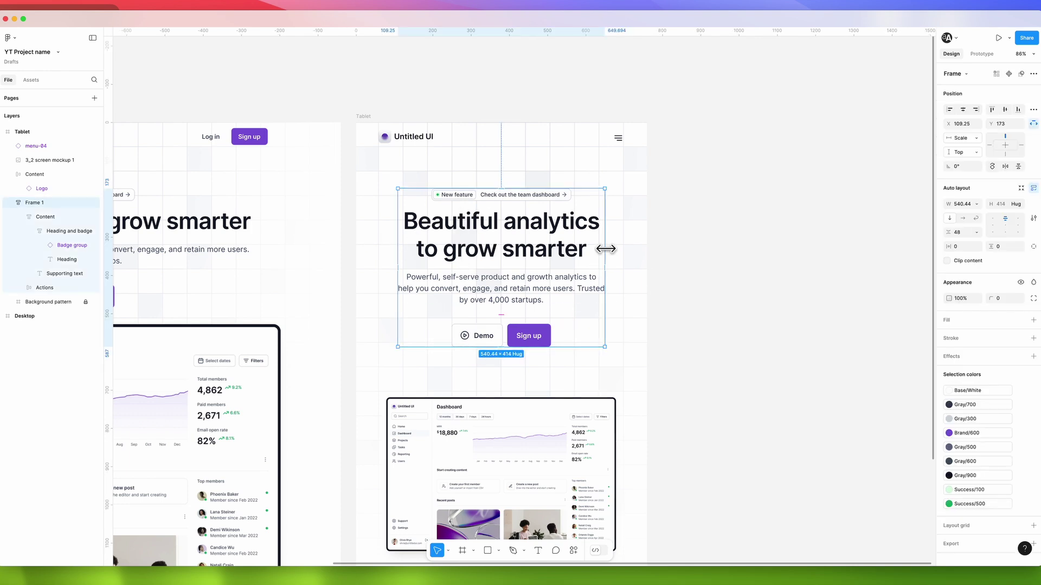
{"action": "left_click_drag", "start_coordinate": [606, 249], "coordinate": [618, 249]}
Scale the dashboard mockup image up slightly with the K Scale tool.
{"action": "scroll", "coordinate": [416, 340], "scroll_direction": "down", "scroll_amount": 3}
{"action": "left_click", "coordinate": [416, 340]}
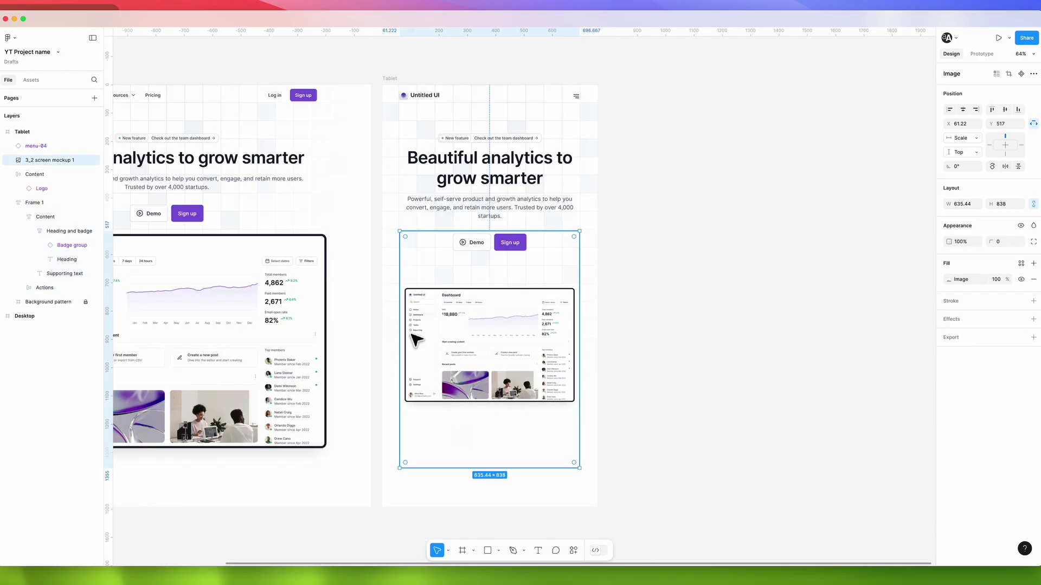
{"action": "key", "text": "k"}
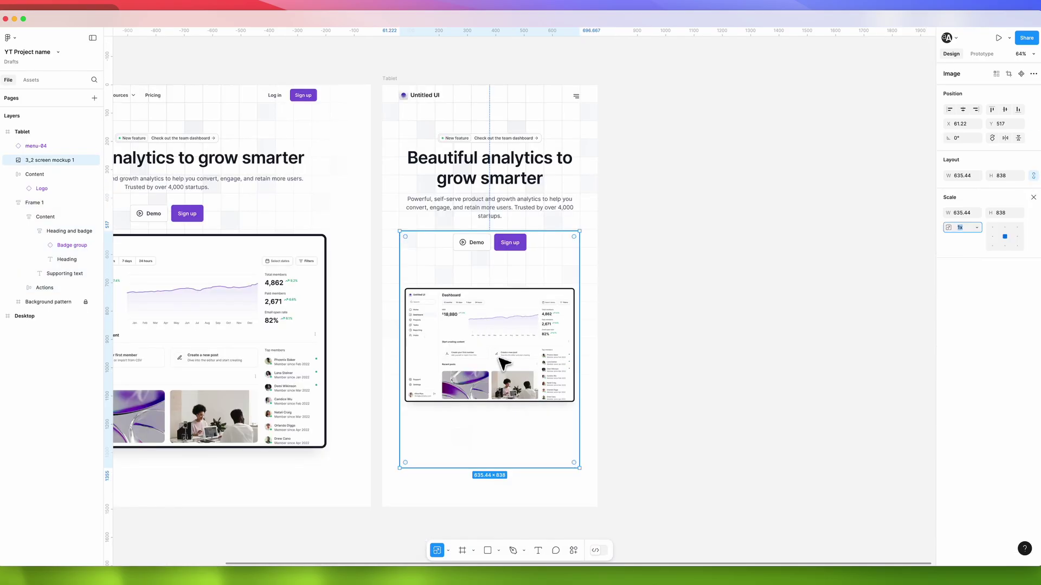
{"action": "key", "text": "k"}
{"action": "left_click_drag", "start_coordinate": [579, 471], "coordinate": [581, 472]}
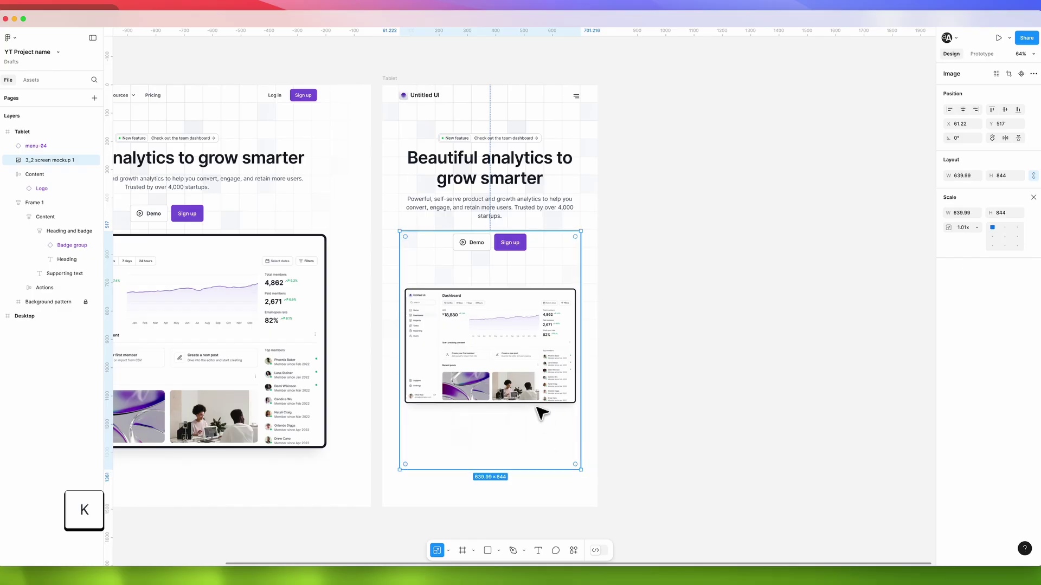
{"action": "right_click", "coordinate": [581, 472]}
{"action": "left_click", "coordinate": [546, 399]}
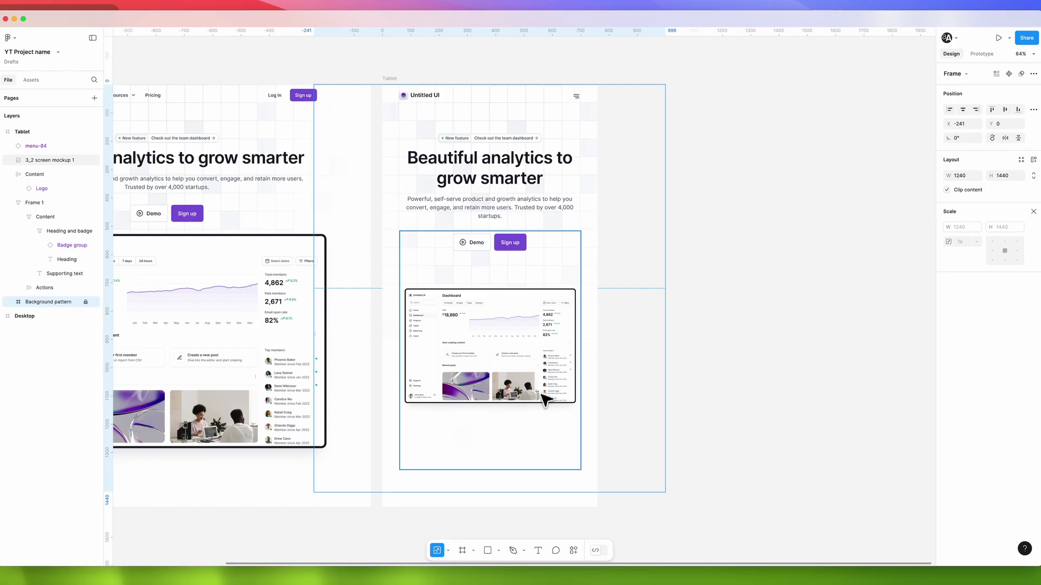
Enlarge the mockup image proportionally to about 670×884 within the Tablet frame.
{"action": "left_click", "coordinate": [604, 388]}
{"action": "left_click", "coordinate": [541, 376]}
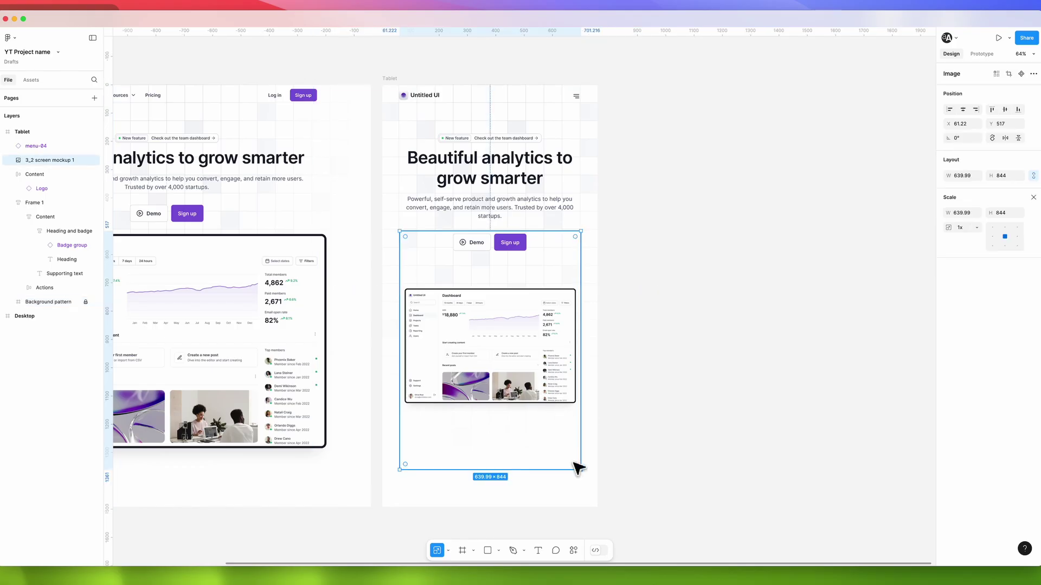
{"action": "mouse_move", "coordinate": [580, 469]}
{"action": "left_mouse_down"}
{"action": "mouse_move", "coordinate": [593, 483]}
{"action": "mouse_move", "coordinate": [569, 437]}
{"action": "mouse_move", "coordinate": [584, 462]}
{"action": "left_mouse_up"}
{"action": "left_click_drag", "start_coordinate": [399, 229], "coordinate": [394, 224]}
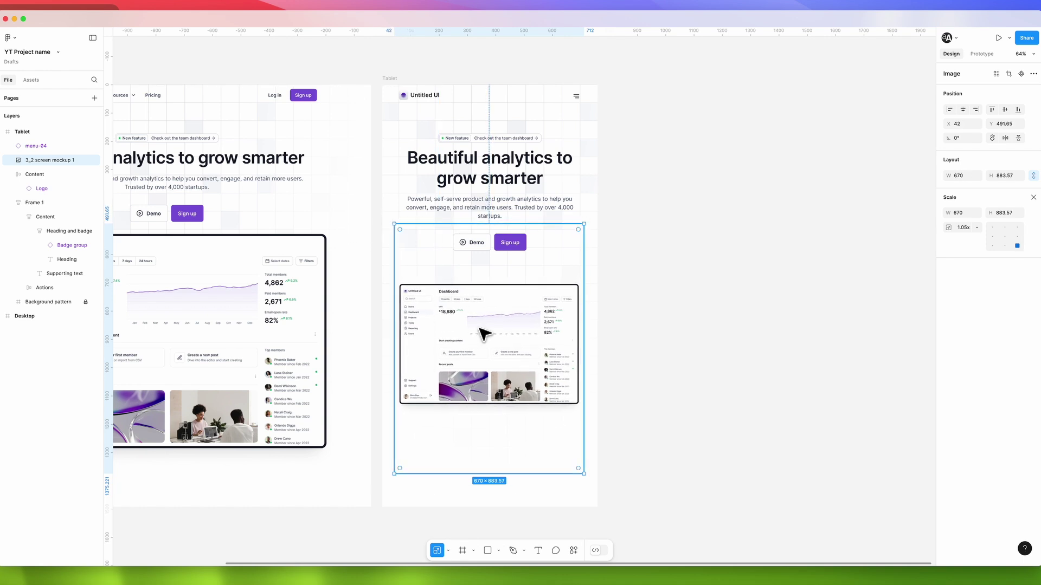
{"action": "scroll", "coordinate": [579, 201], "scroll_direction": "down", "scroll_amount": 5}
{"action": "left_click", "coordinate": [470, 122]}
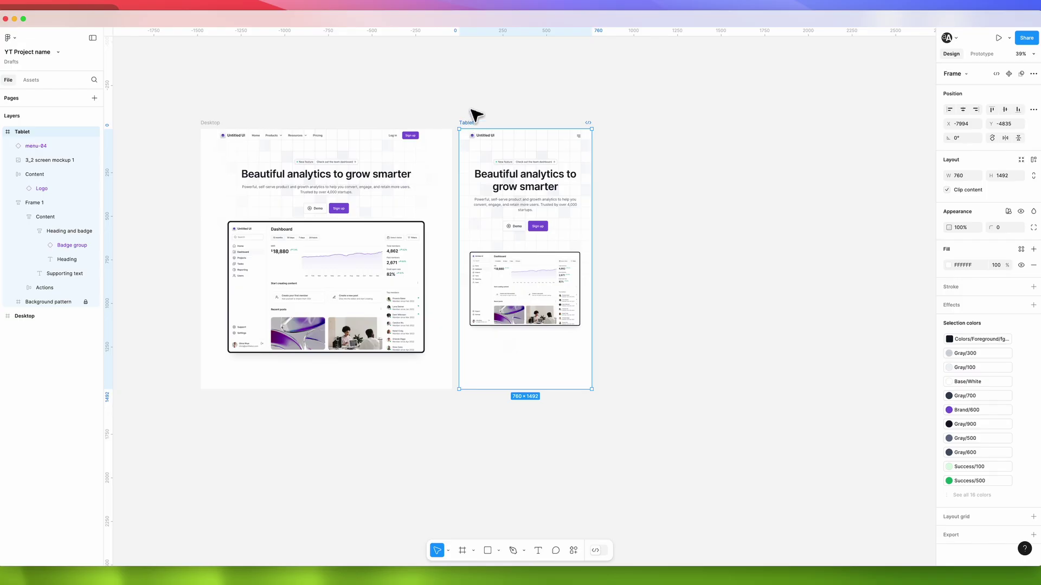
Duplicate the Tablet frame and name the copy 'Mobile'.
{"action": "left_click", "coordinate": [471, 104]}
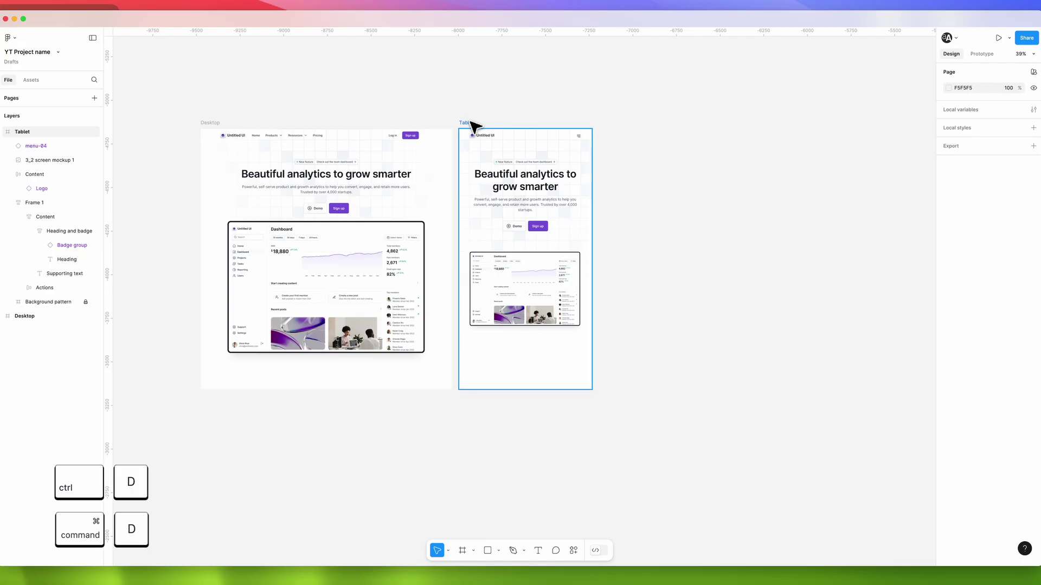
{"action": "left_click", "coordinate": [471, 124]}
{"action": "key", "text": "super+d"}
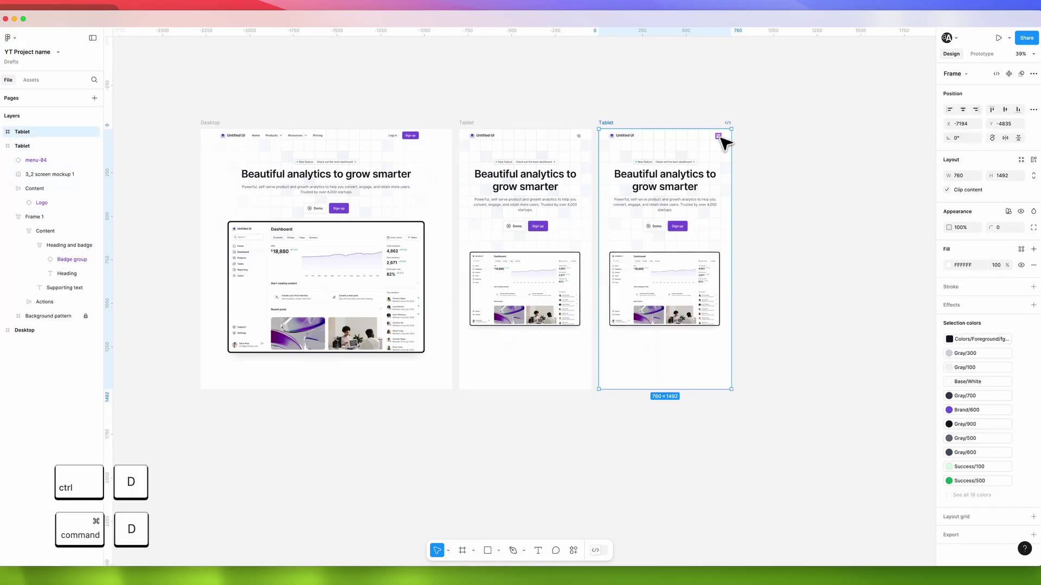
{"action": "scroll", "coordinate": [785, 181], "scroll_direction": "up", "scroll_amount": 5}
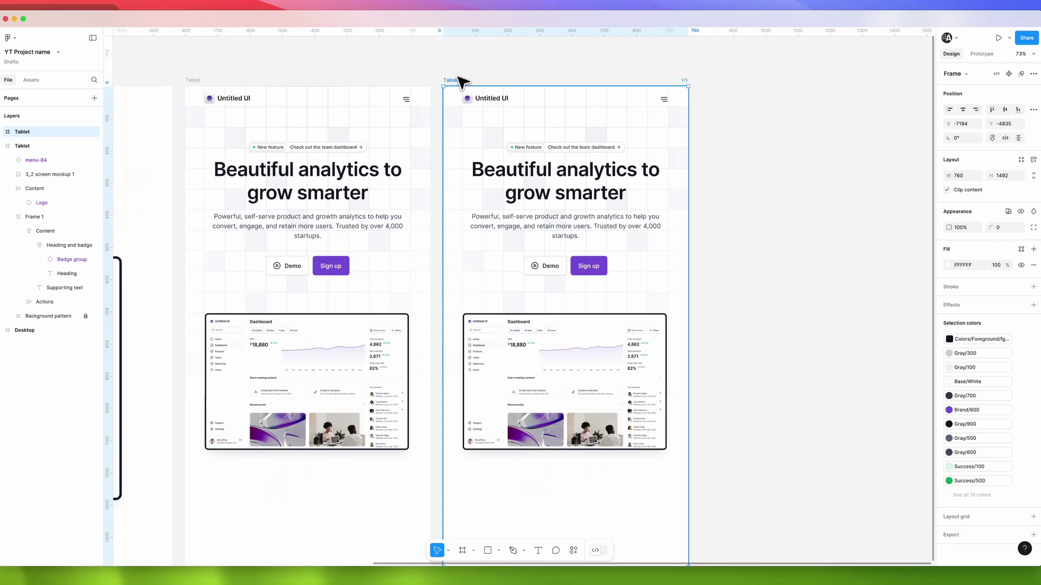
{"action": "type", "text": "Mobile"}
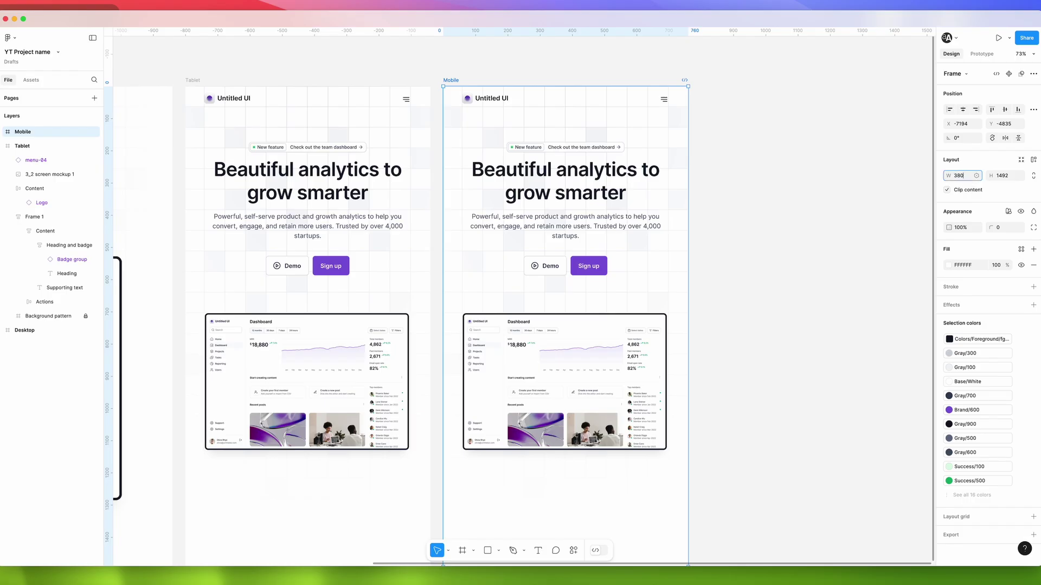
Set the Mobile frame width to 380 and its hero heading font size to 48.
{"action": "type", "text": "380"}
{"action": "key", "text": "Return"}
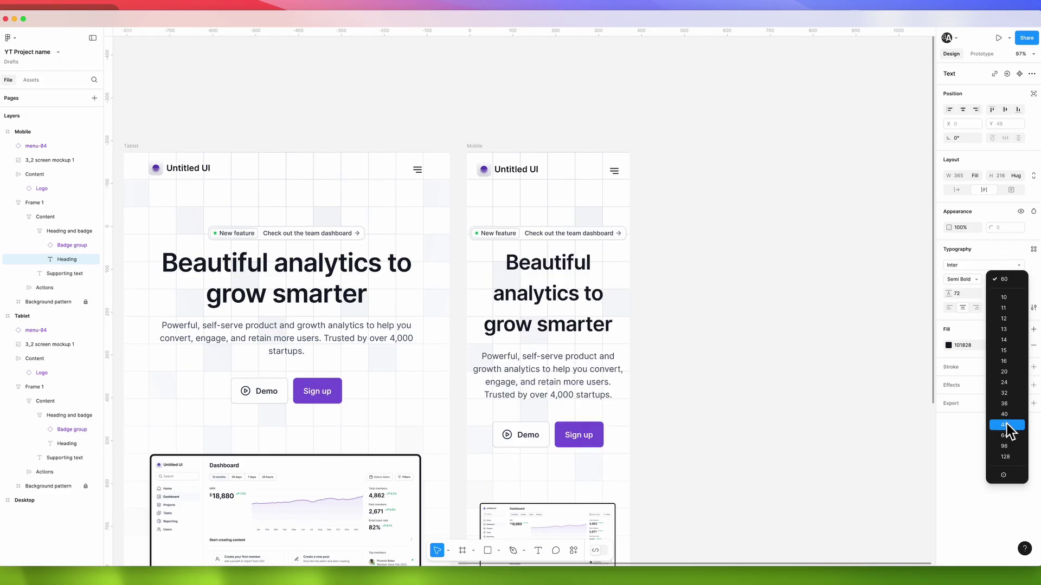
{"action": "left_click", "coordinate": [1004, 425]}
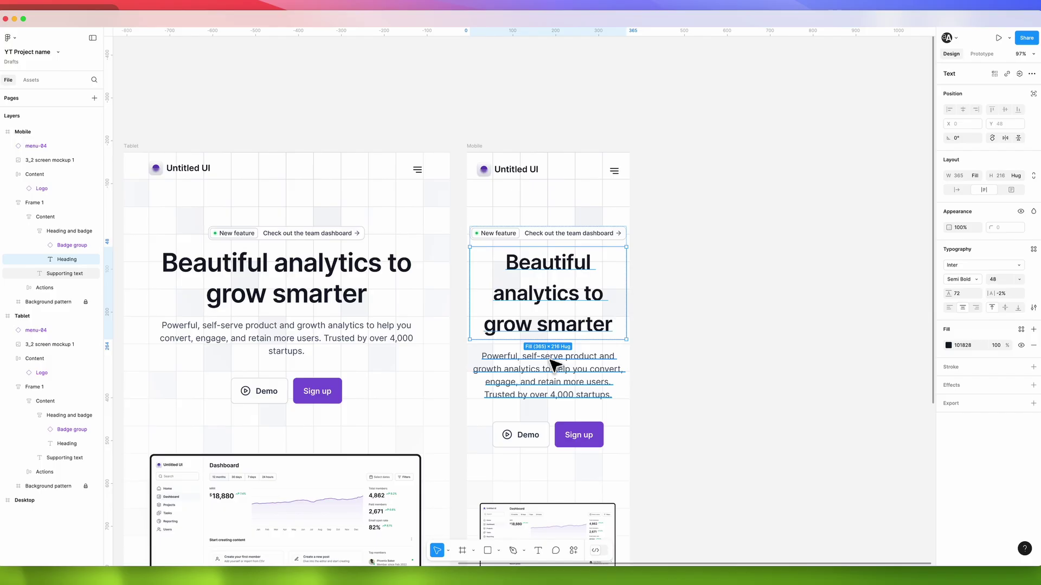
{"action": "scroll", "coordinate": [554, 366], "scroll_direction": "down", "scroll_amount": 5}
{"action": "scroll", "coordinate": [551, 325], "scroll_direction": "down", "scroll_amount": 4}
{"action": "key", "text": "Escape"}
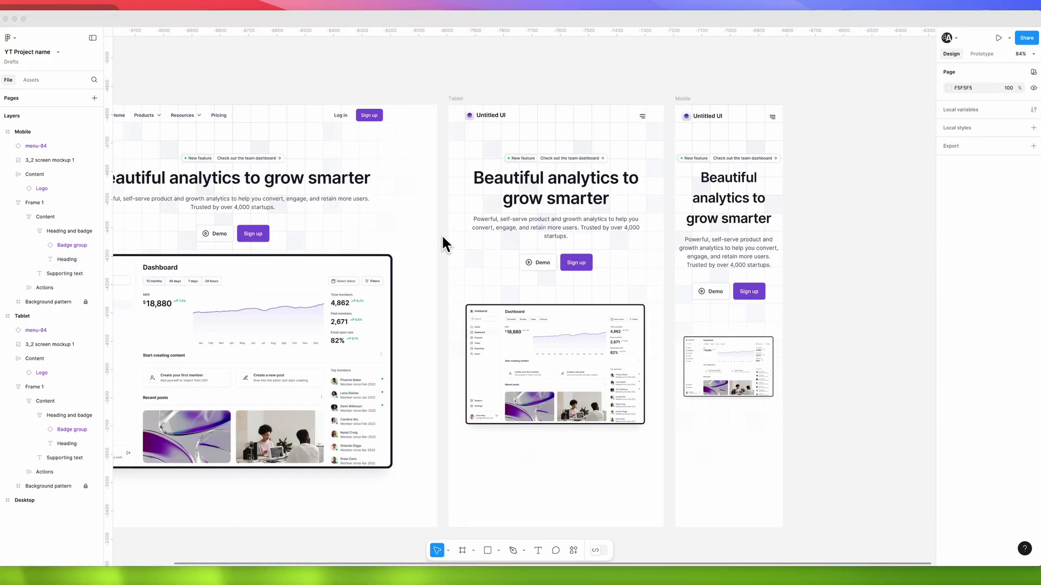
{"action": "left_click", "coordinate": [457, 85]}
{"action": "left_click_drag", "start_coordinate": [400, 89], "coordinate": [532, 69]}
{"action": "scroll", "coordinate": [477, 136], "scroll_direction": "down", "scroll_amount": 2}
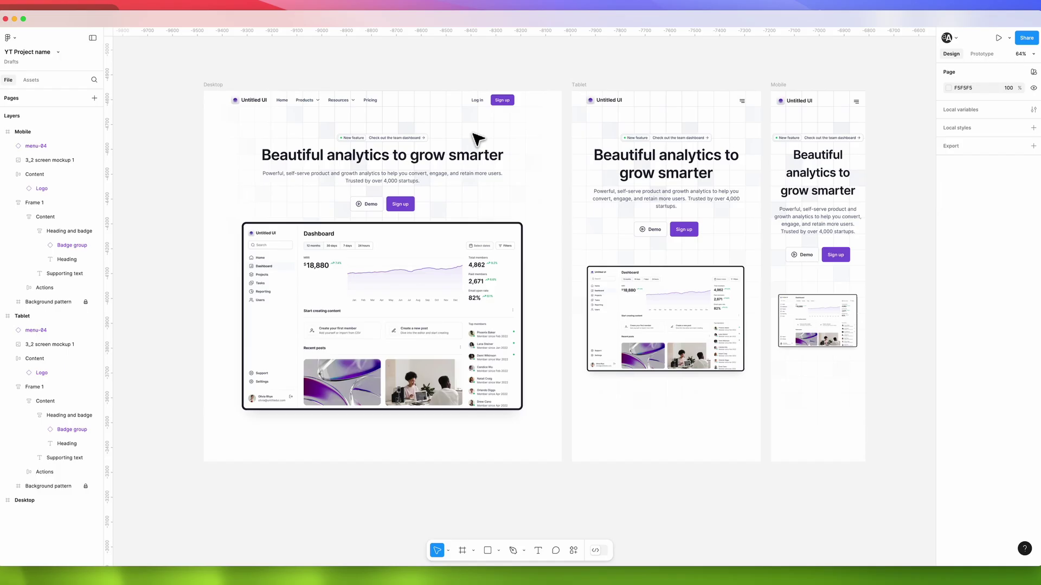